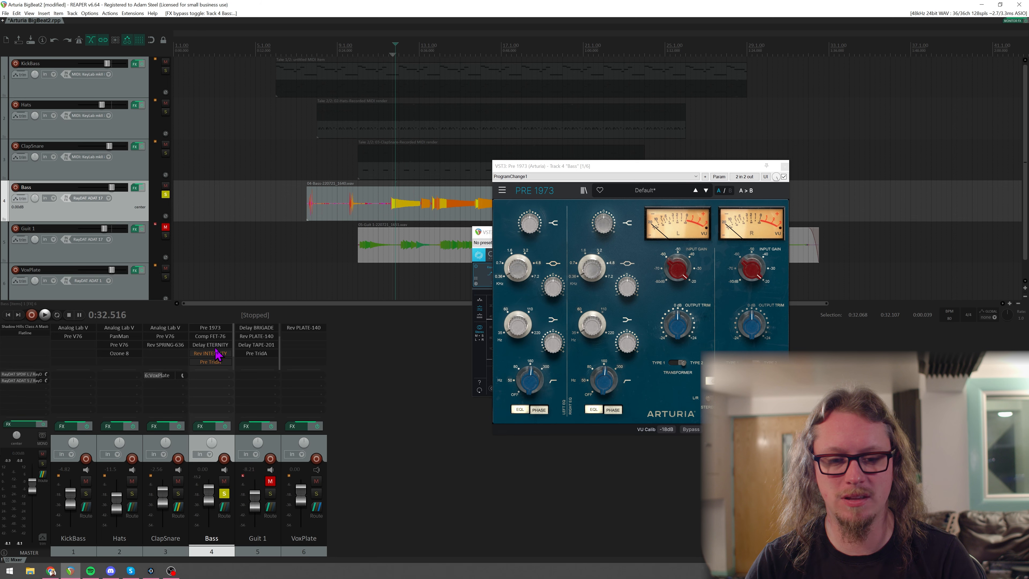
# Step: Audition the soloed Bass track with only the Pre 1973 preamp active, moving its plugin window clear of the mixer
pyautogui.press('space')
pyautogui.moveTo(566, 170); pyautogui.dragTo(533, 186)
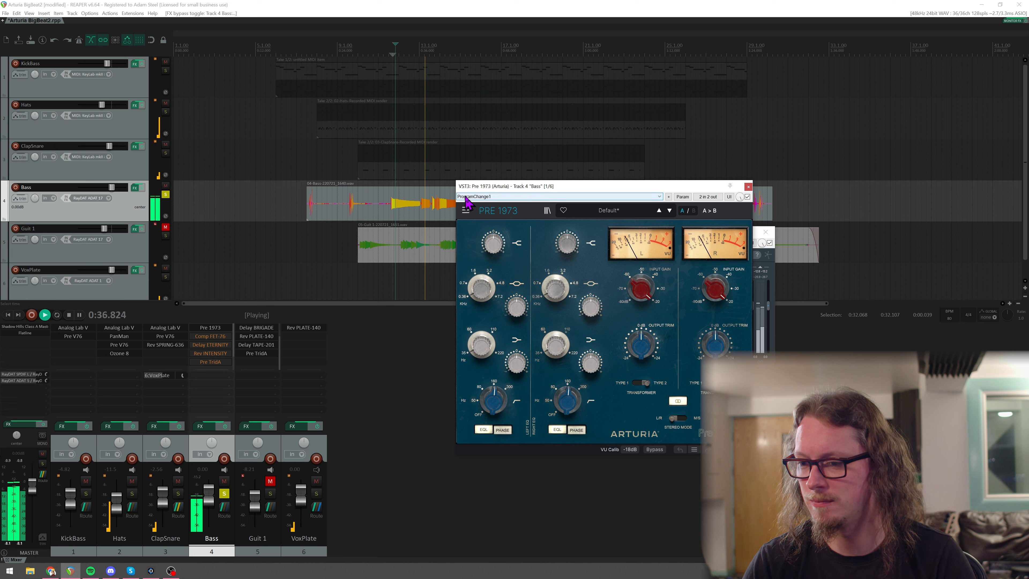
pyautogui.moveTo(482, 187); pyautogui.dragTo(382, 243)
pyautogui.press('space')
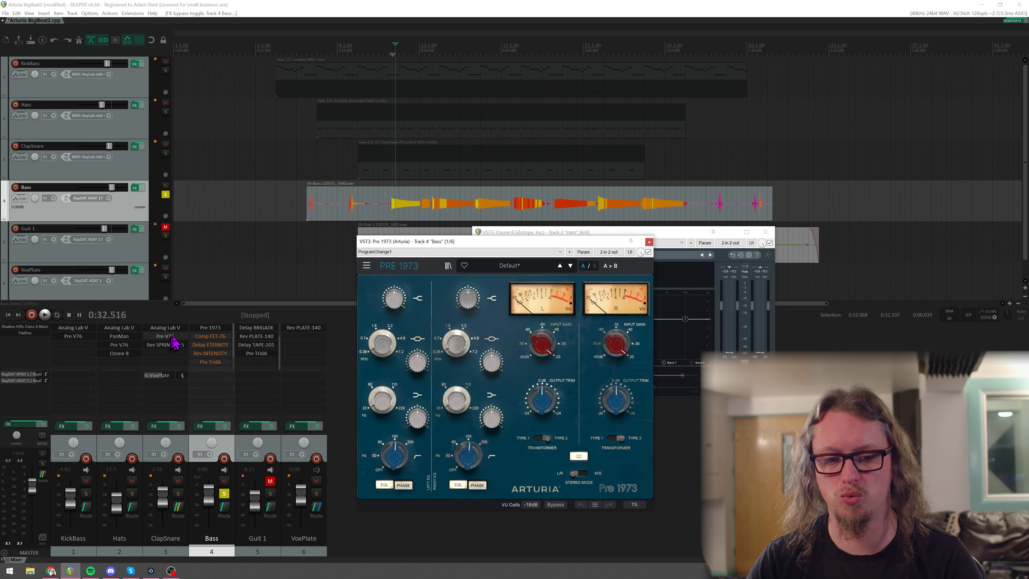
# Step: Audition the Comp FET-76 compressor on the Bass track, then stop playback and close its window
pyautogui.click(212, 336)
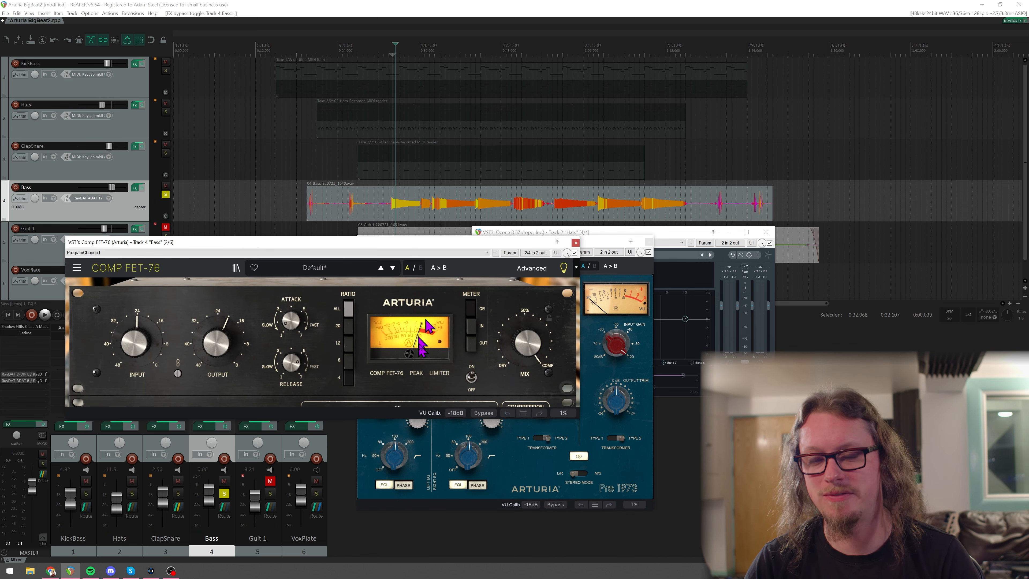
pyautogui.press('space')
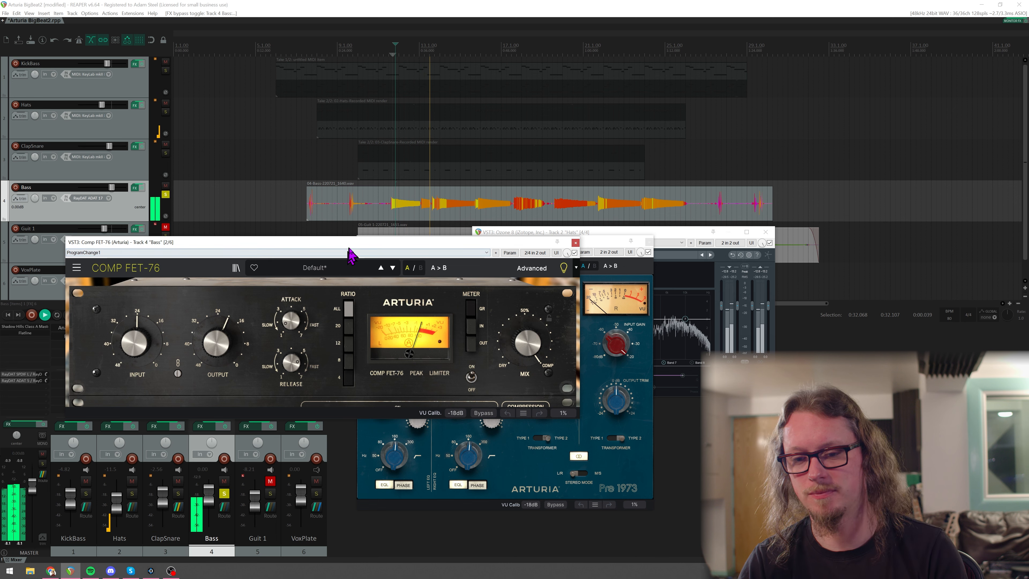
pyautogui.press('space')
pyautogui.click(575, 243)
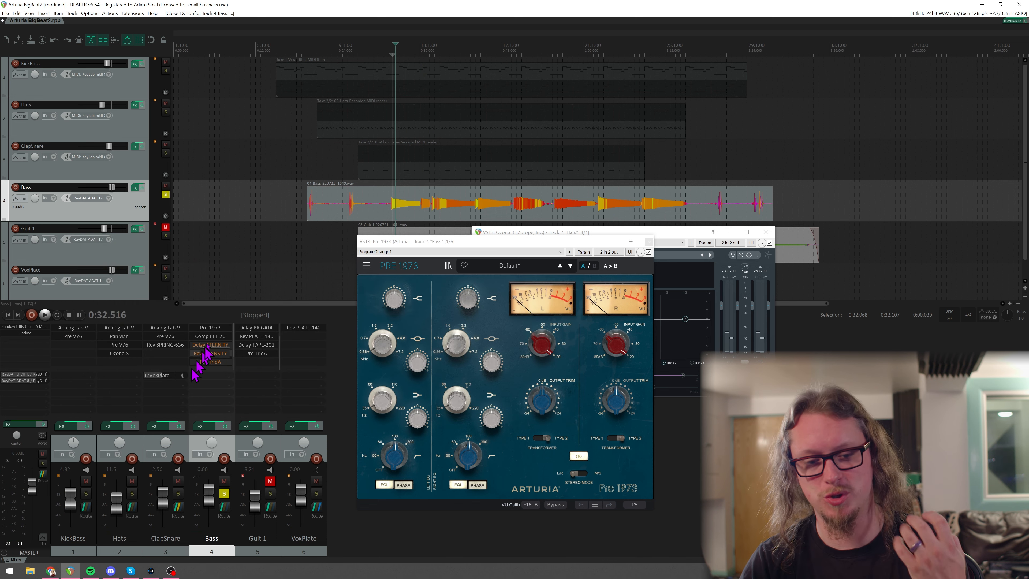
# Step: Enable Delay ETERNITY on the Bass track, open it, audition the delay and move its window above the mixer
pyautogui.keyDown('shift'); pyautogui.click(210, 348); pyautogui.keyUp('shift')
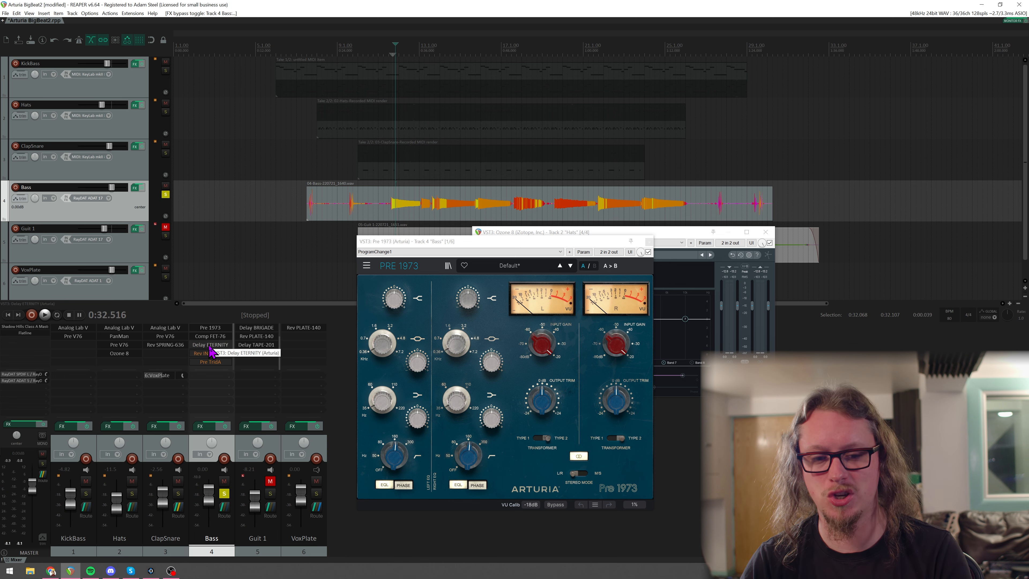
pyautogui.click(209, 346)
pyautogui.moveTo(282, 210); pyautogui.dragTo(216, 223)
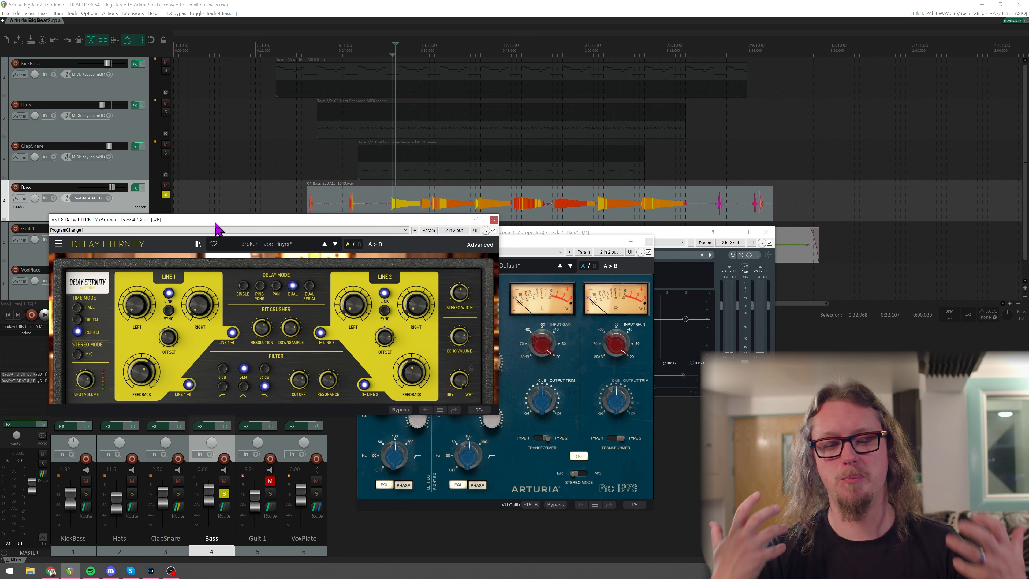
pyautogui.press('space')
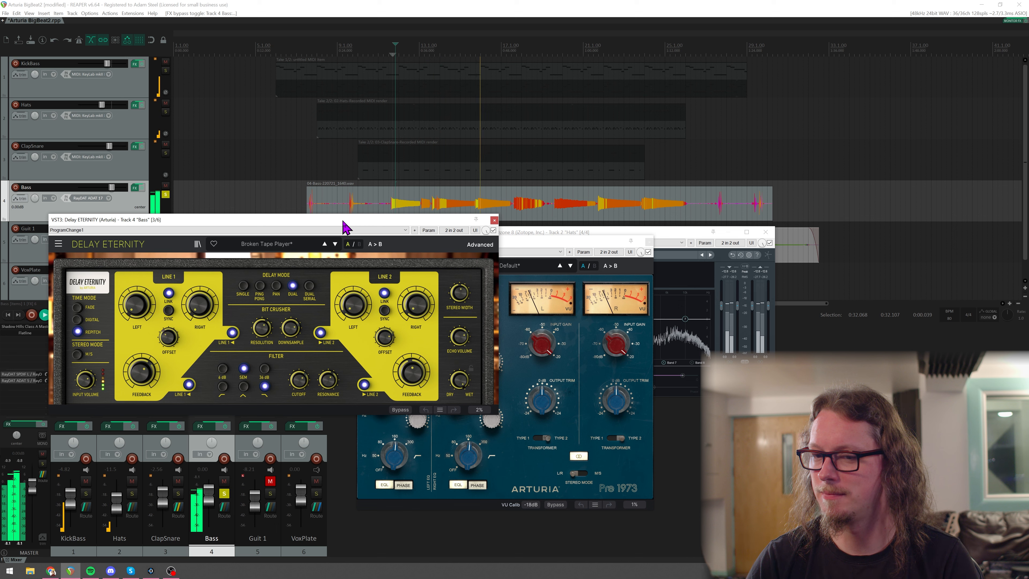
pyautogui.moveTo(342, 229); pyautogui.dragTo(456, 78)
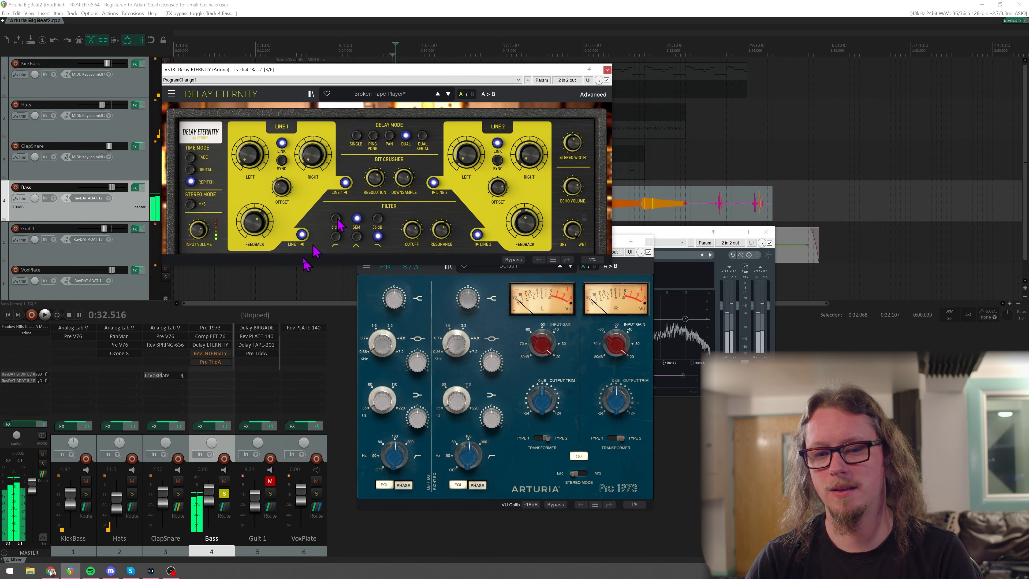
# Step: Open Rev INTENSITY on the Bass track, play the song and expand the reverb's advanced controls
pyautogui.click(209, 354)
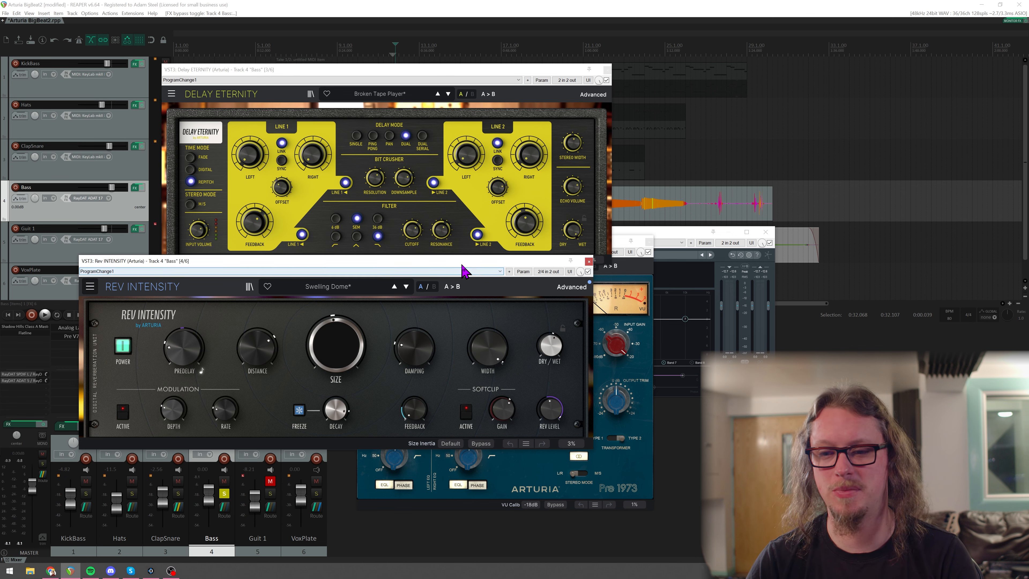
pyautogui.moveTo(462, 266); pyautogui.dragTo(438, 258)
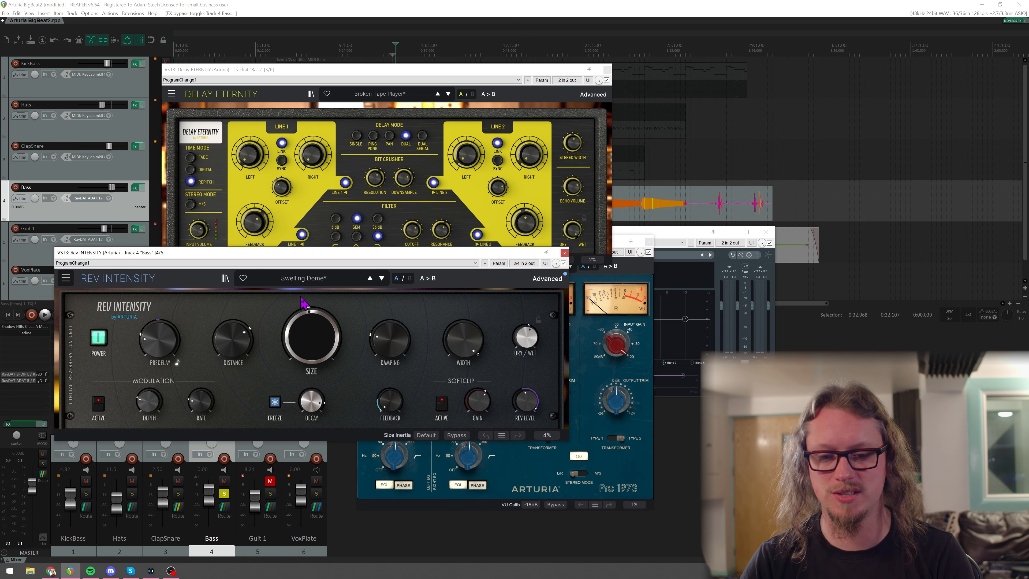
pyautogui.press('space')
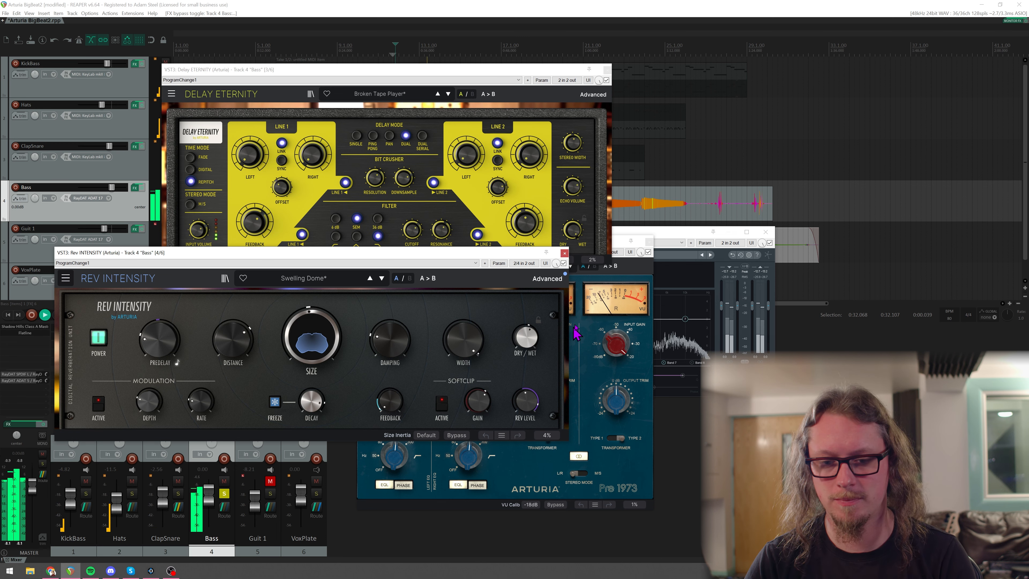
pyautogui.click(547, 278)
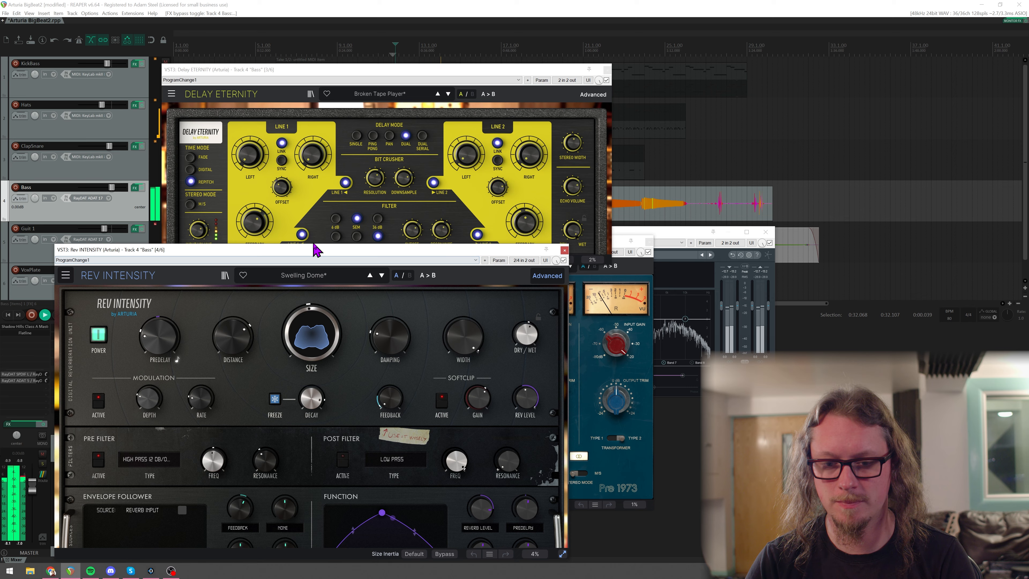
pyautogui.moveTo(312, 253); pyautogui.dragTo(297, 219)
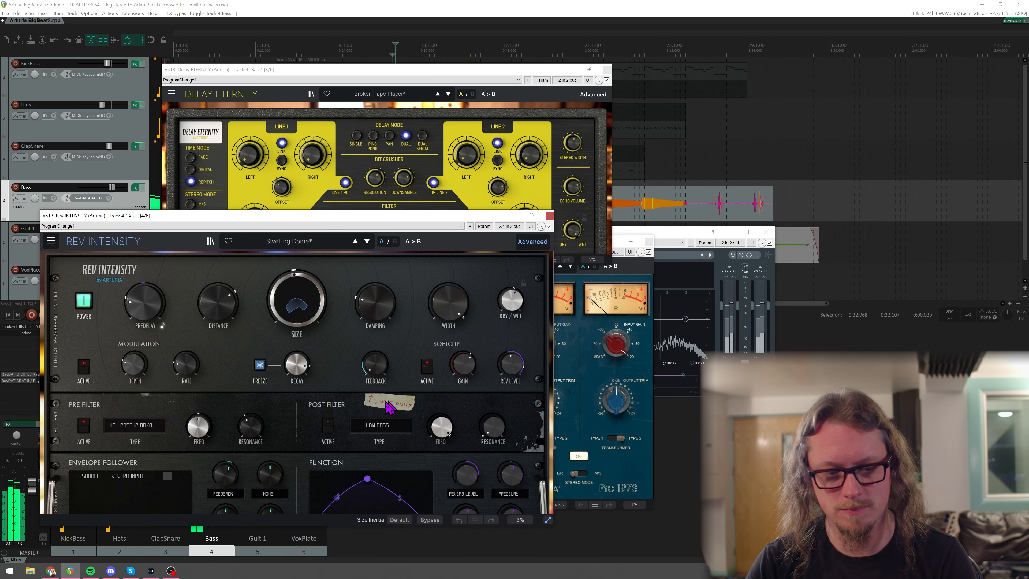
pyautogui.moveTo(237, 218); pyautogui.dragTo(239, 171)
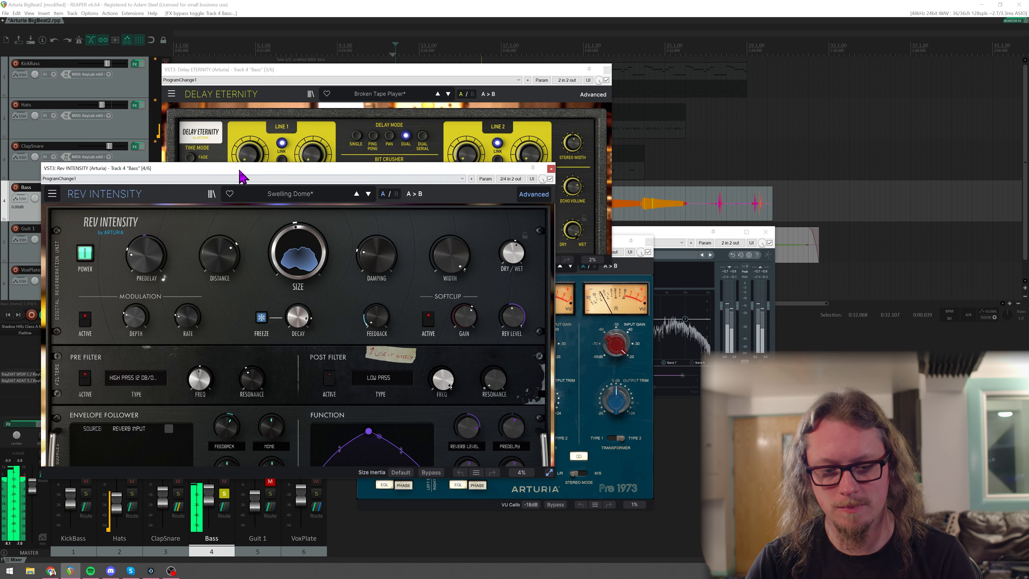
# Step: Assign Size to the envelope follower's second modulation destination in Rev INTENSITY and raise its modulation amount
pyautogui.scroll(-3, 439, 403)
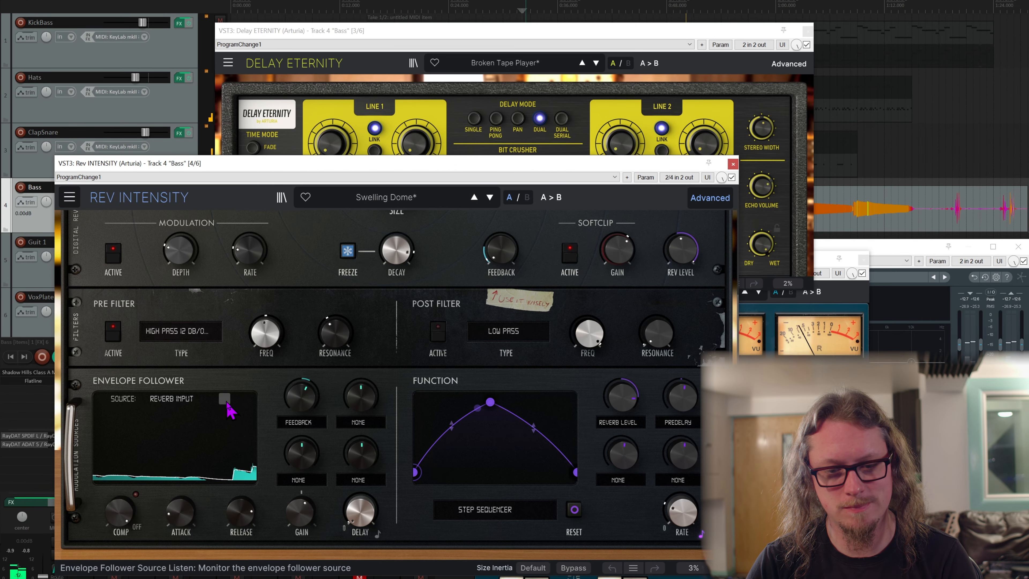
pyautogui.scroll(3, 260, 427)
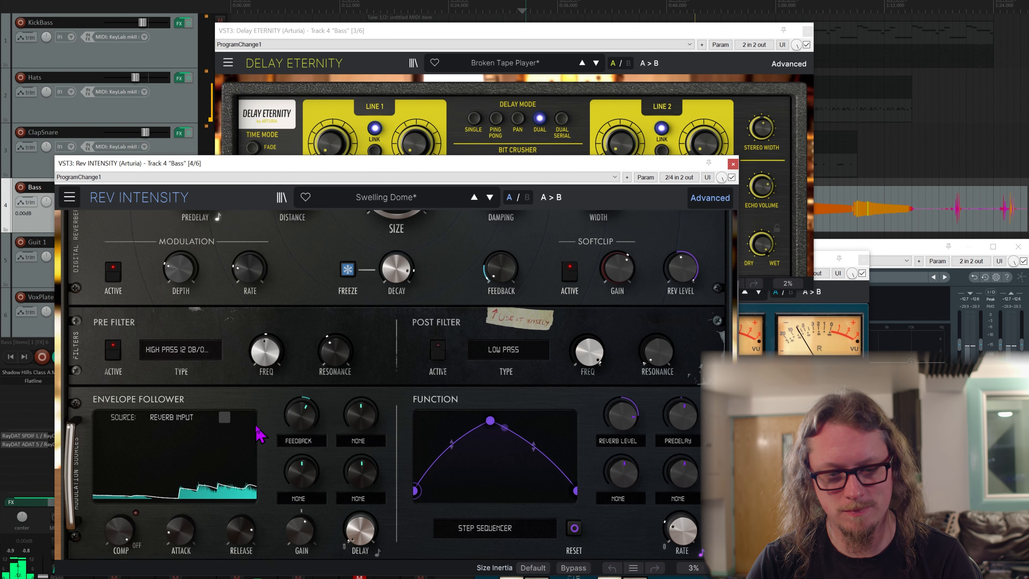
pyautogui.scroll(-1, 367, 478)
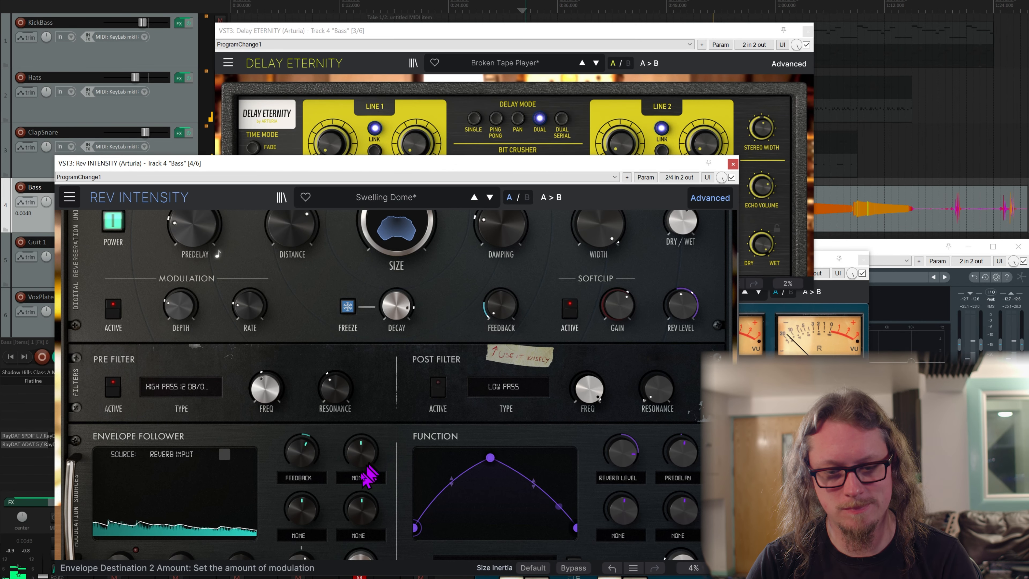
pyautogui.click(358, 477)
pyautogui.click(362, 336)
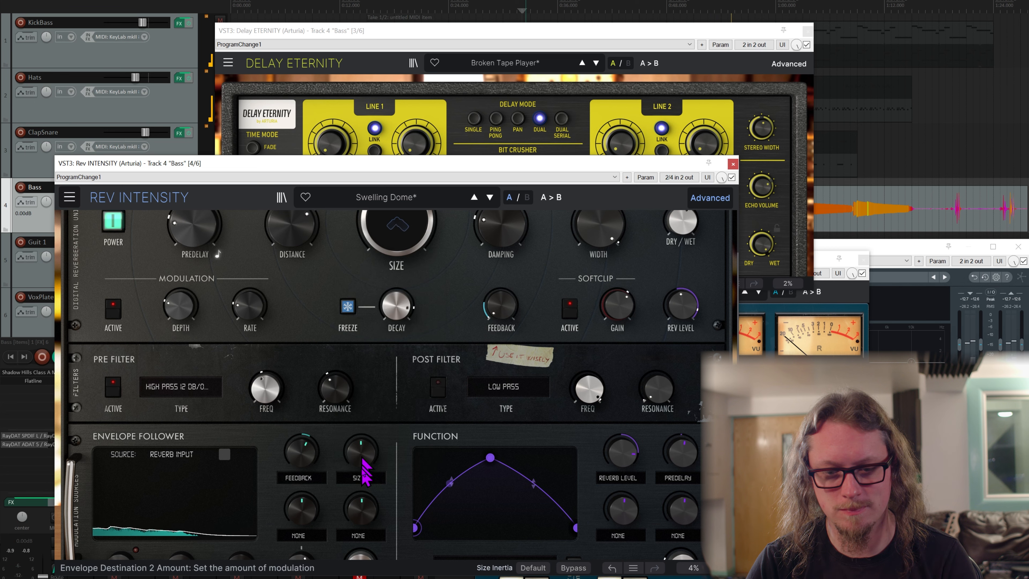
pyautogui.scroll(2, 373, 460)
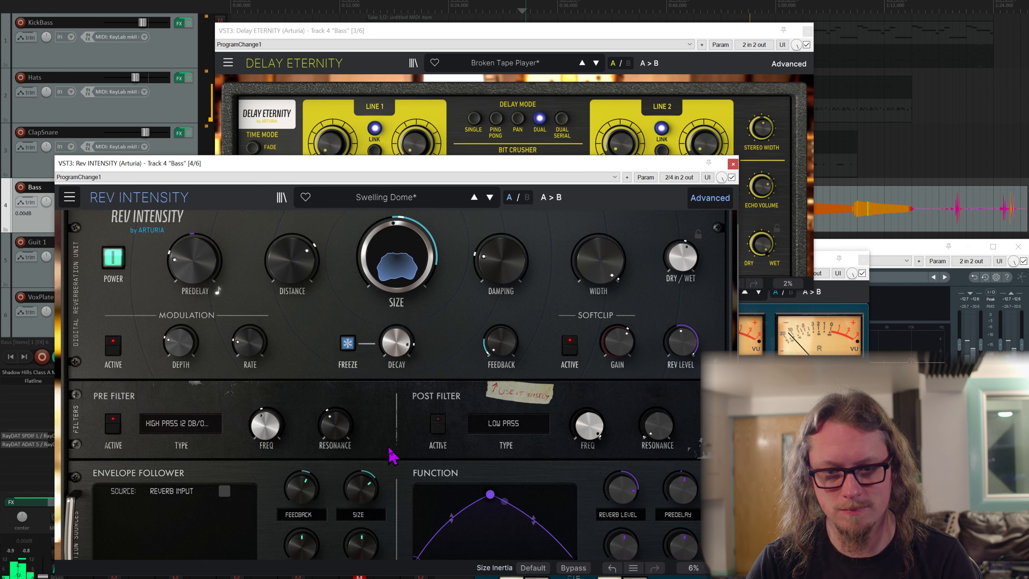
pyautogui.scroll(1, 384, 427)
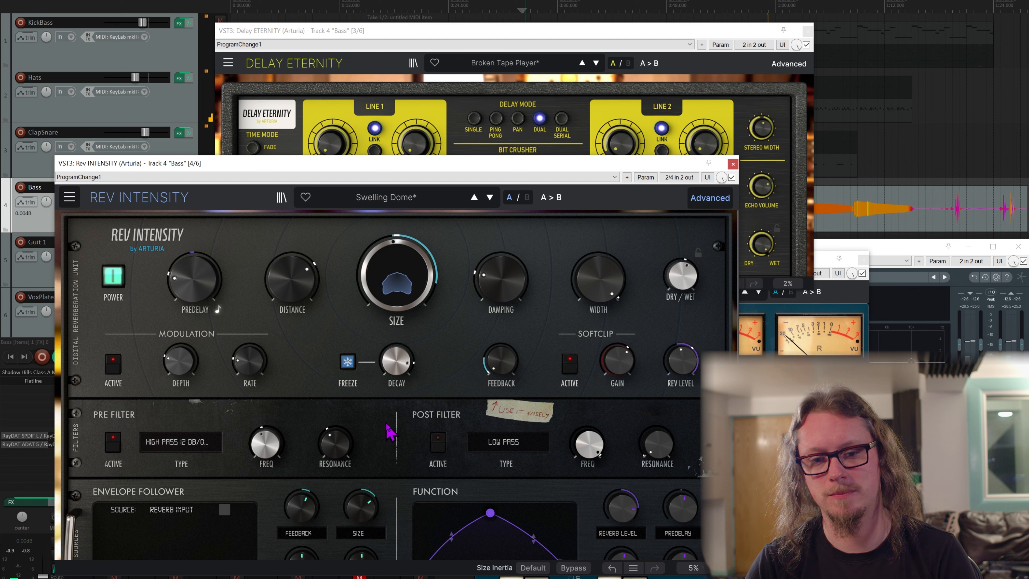
# Step: Lower the envelope follower's Comp control in Rev INTENSITY and check how the modulated reverb controls respond
pyautogui.scroll(-6, 392, 443)
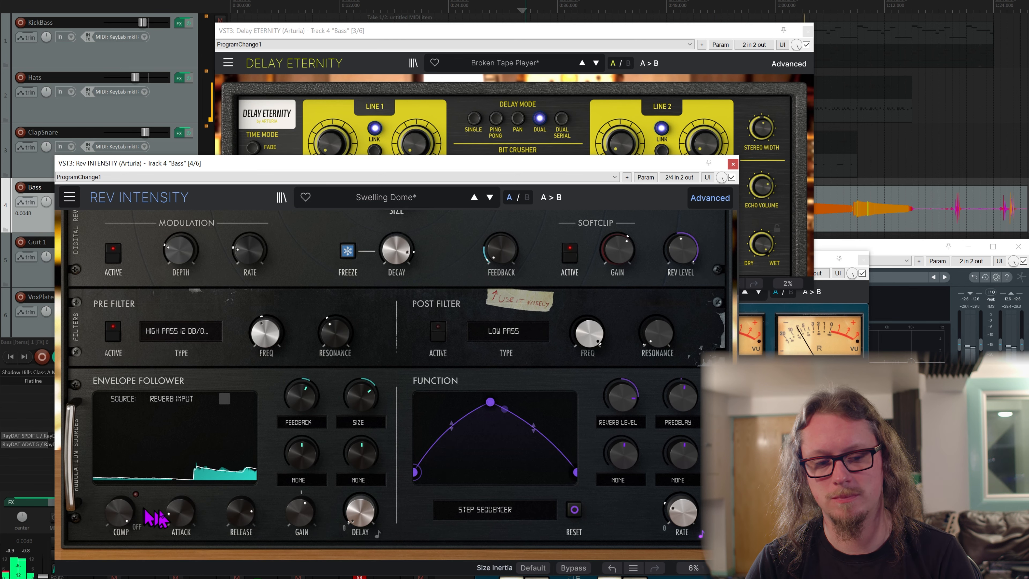
pyautogui.moveTo(119, 512); pyautogui.dragTo(120, 531)
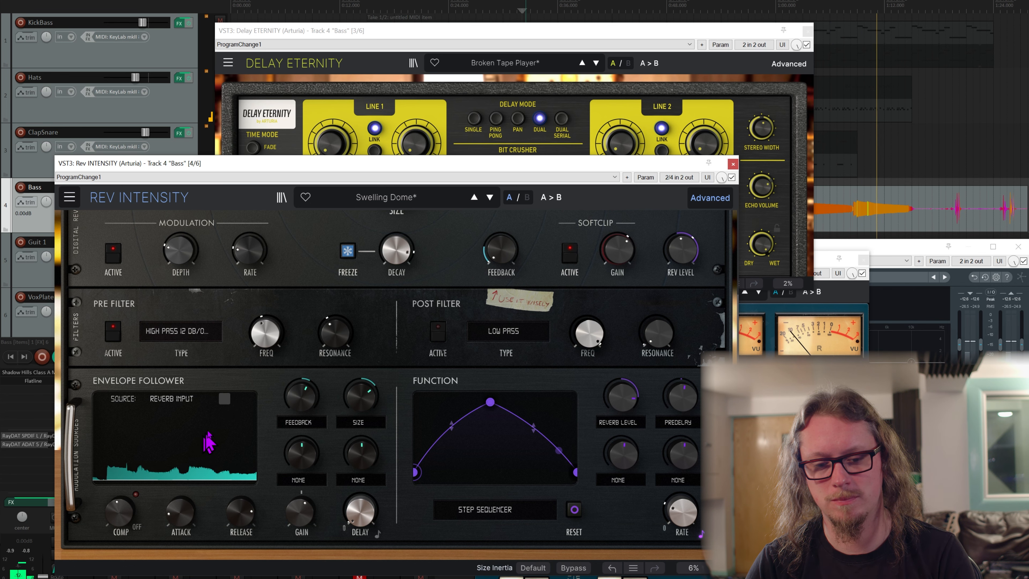
pyautogui.scroll(2, 207, 434)
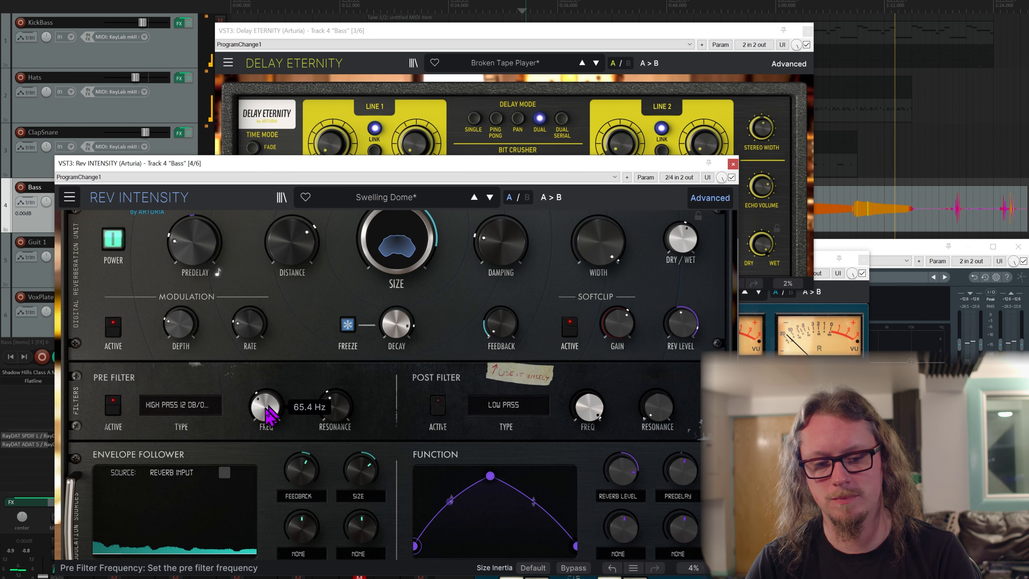
pyautogui.scroll(-1, 255, 513)
pyautogui.scroll(2, 255, 509)
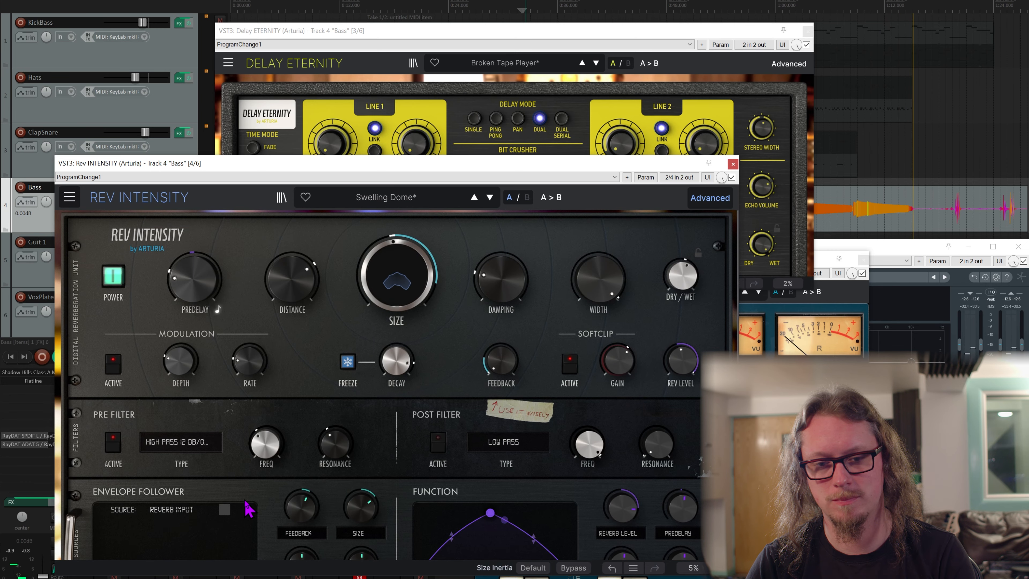
pyautogui.scroll(-3, 252, 506)
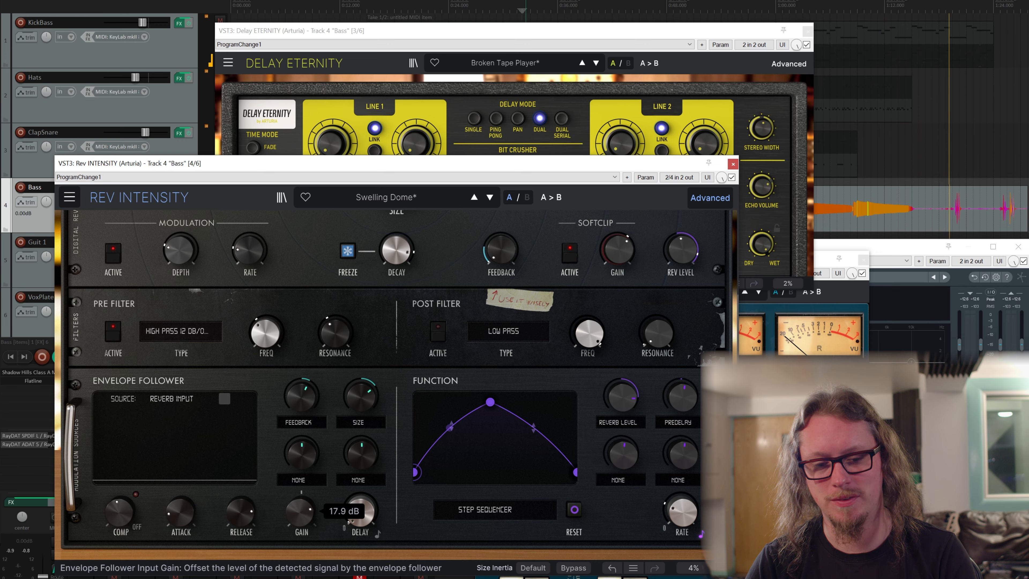
# Step: Increase the envelope follower's modulation amount on Size further while listening to the Bass track
pyautogui.scroll(3, 230, 478)
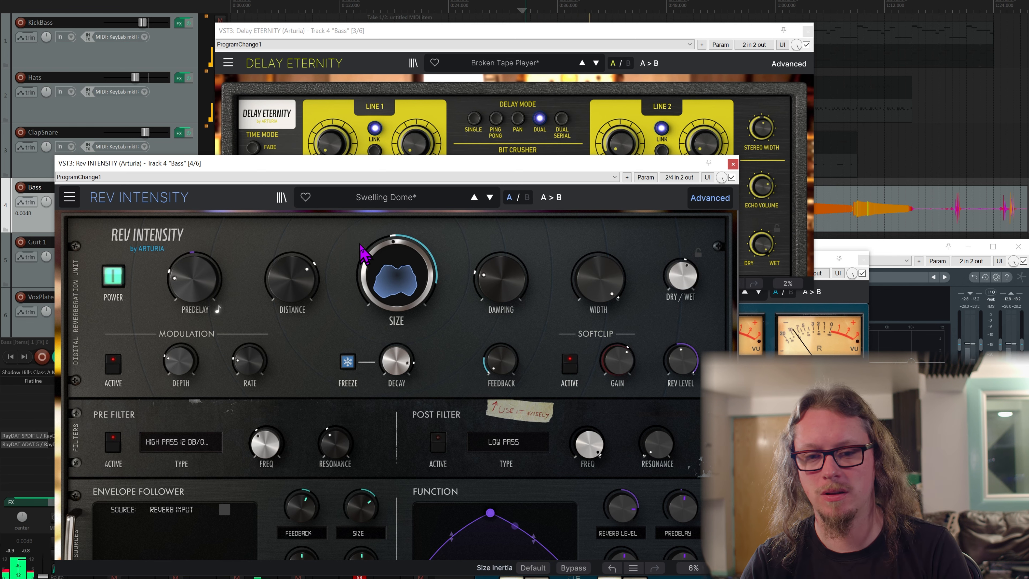
pyautogui.scroll(-3, 320, 333)
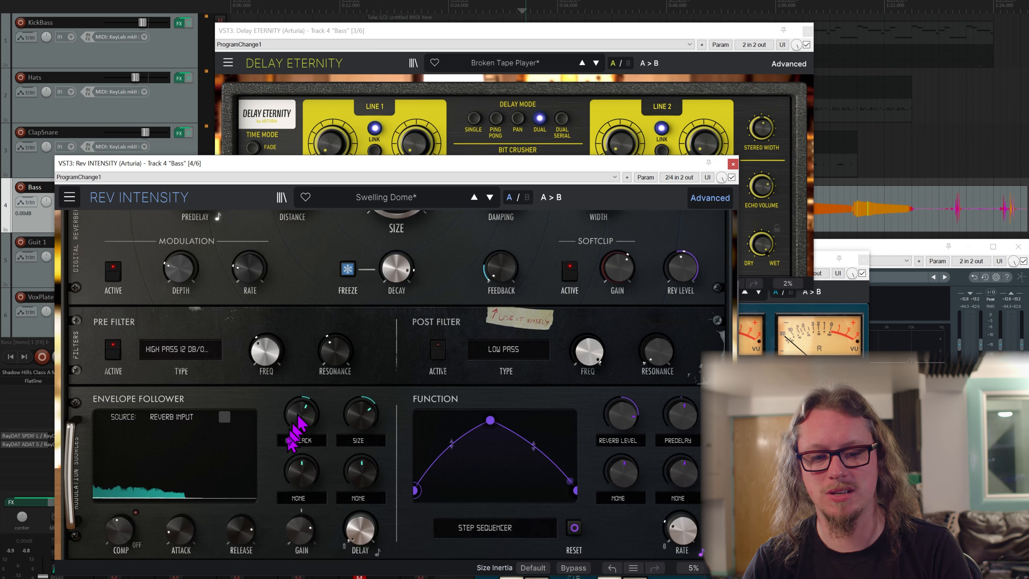
pyautogui.scroll(1, 397, 391)
pyautogui.scroll(1, 397, 391)
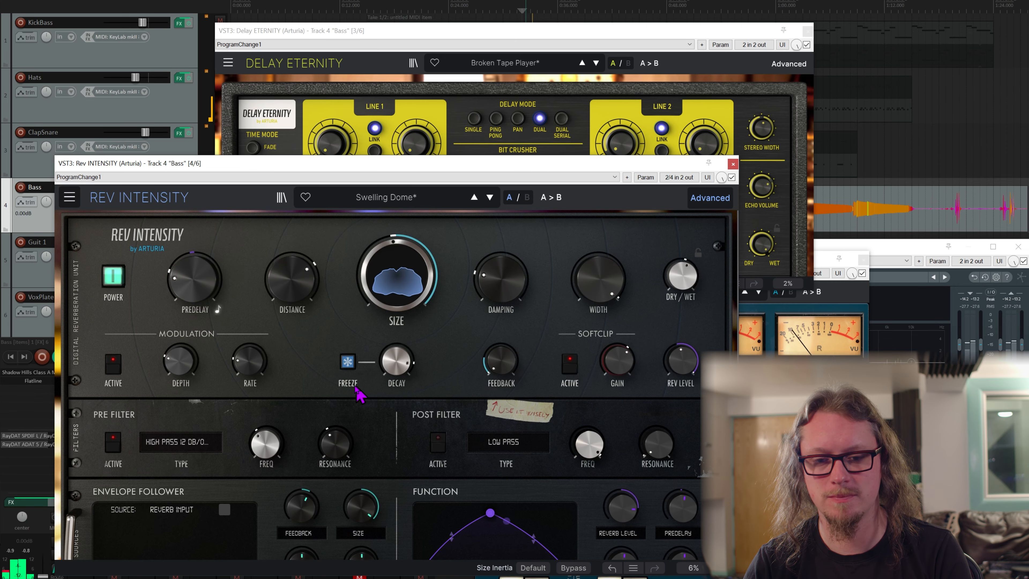
pyautogui.scroll(-2, 222, 512)
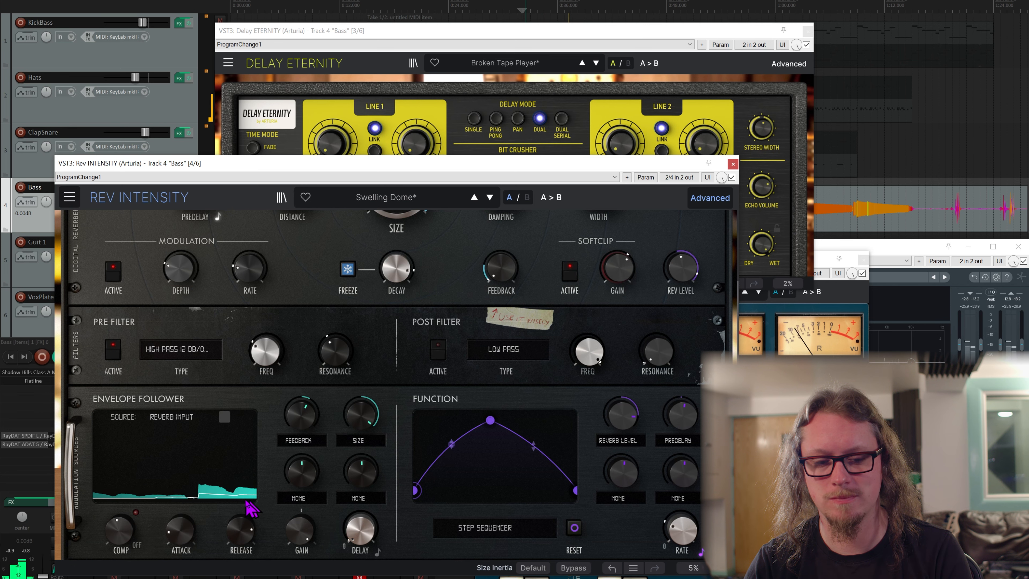
pyautogui.scroll(2, 263, 467)
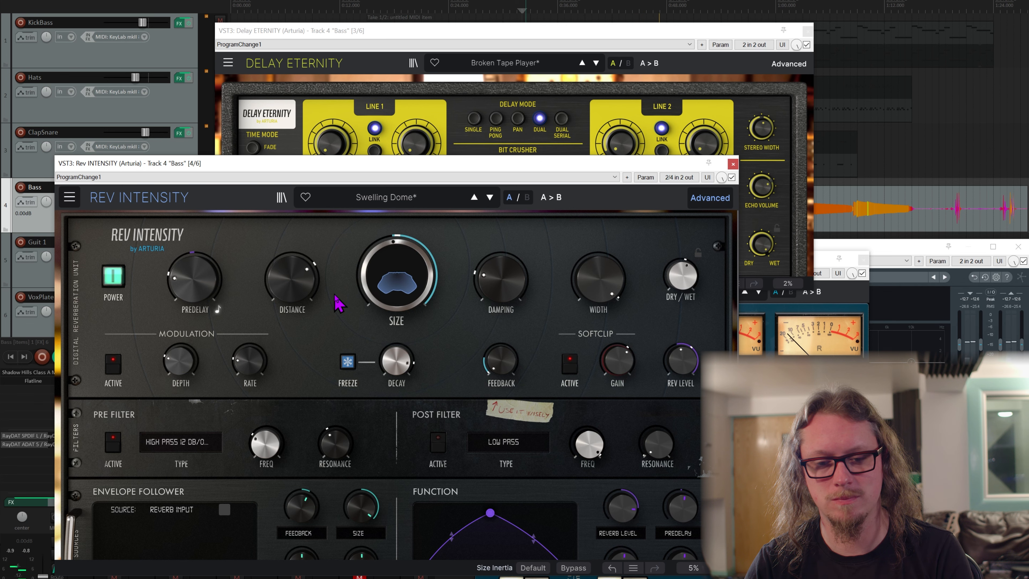
# Step: Try an amount of 0.512 for the envelope follower's modulation of Feedback in Rev INTENSITY
pyautogui.scroll(-2, 338, 301)
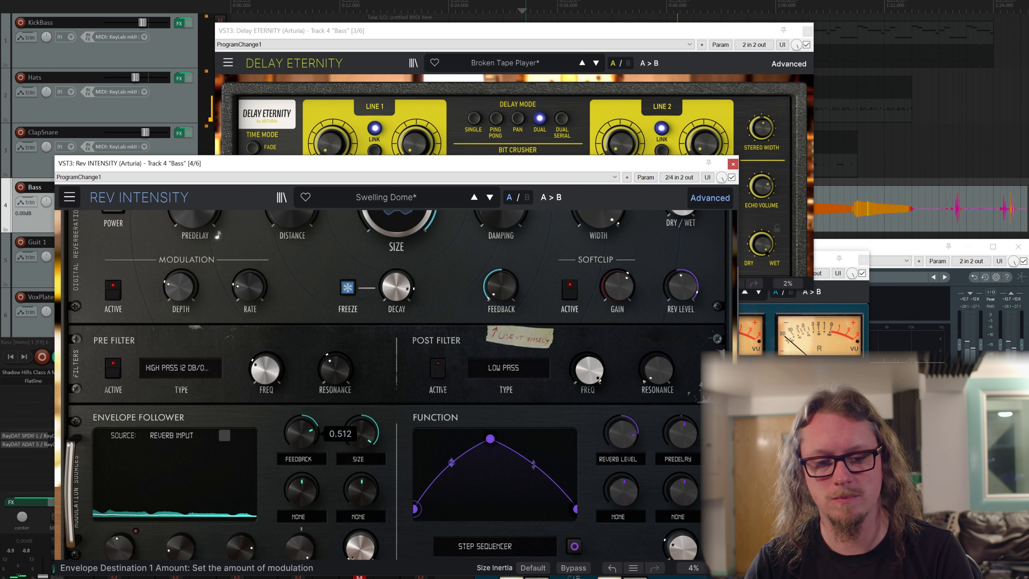
pyautogui.moveTo(307, 429); pyautogui.dragTo(307, 430)
pyautogui.moveTo(331, 370); pyautogui.dragTo(331, 359)
pyautogui.scroll(2, 324, 340)
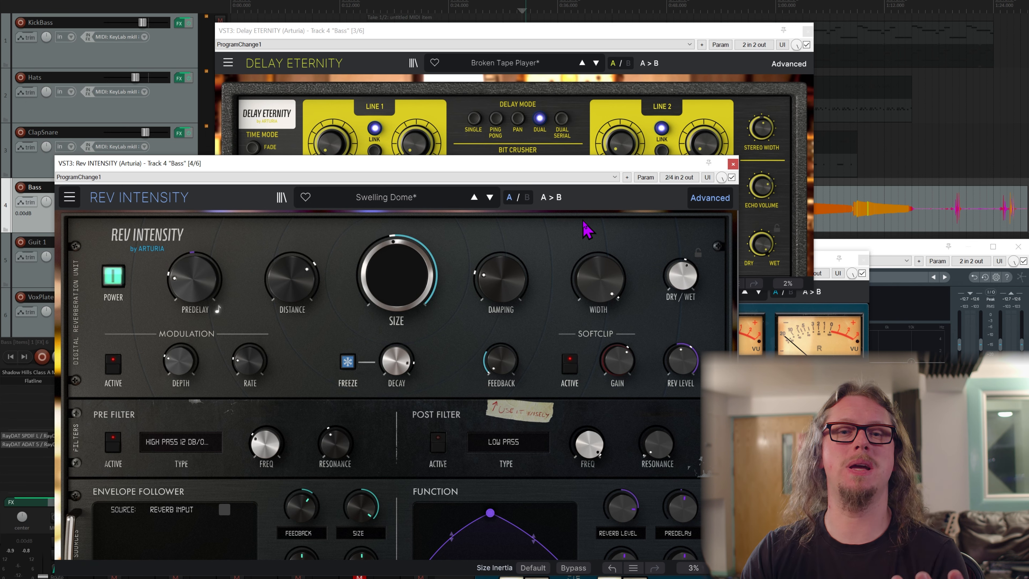
# Step: Close Rev INTENSITY and open the Pre TridA preamp on the Bass track
pyautogui.click(732, 163)
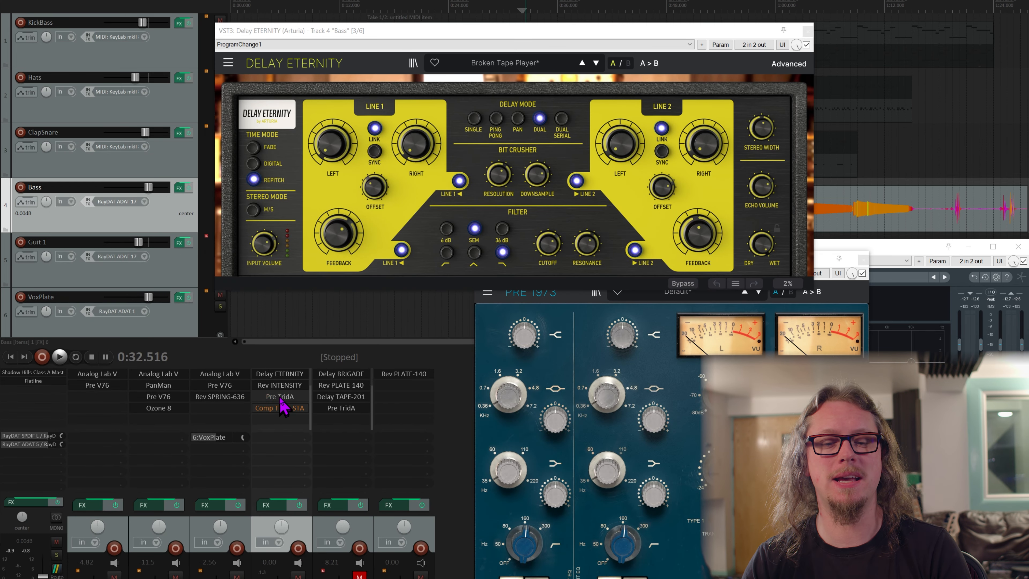
pyautogui.doubleClick(280, 396)
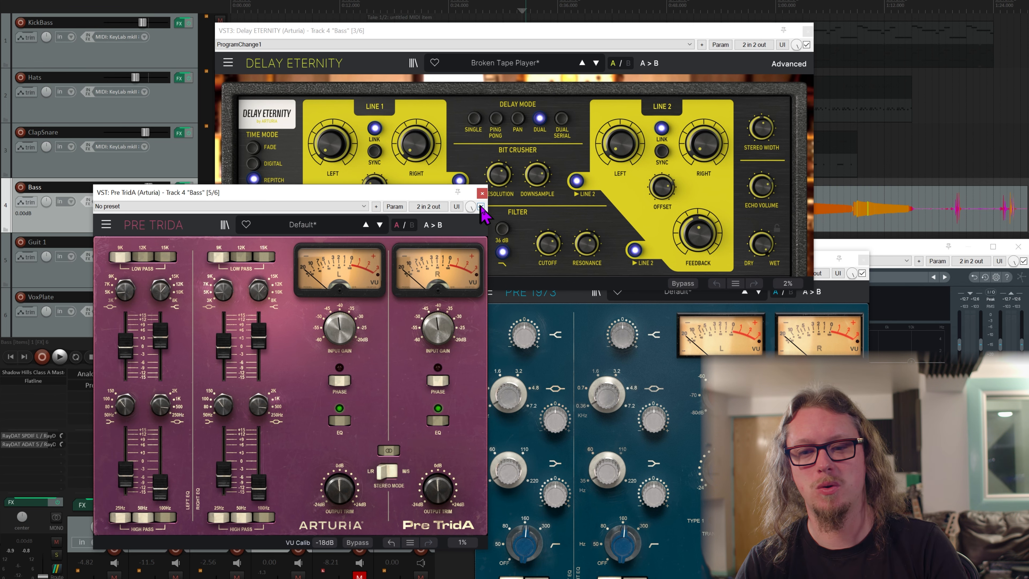
# Step: Listen to the Bass track with Pre TridA open, and close the Pre TridA and Delay ETERNITY windows
pyautogui.press('space')
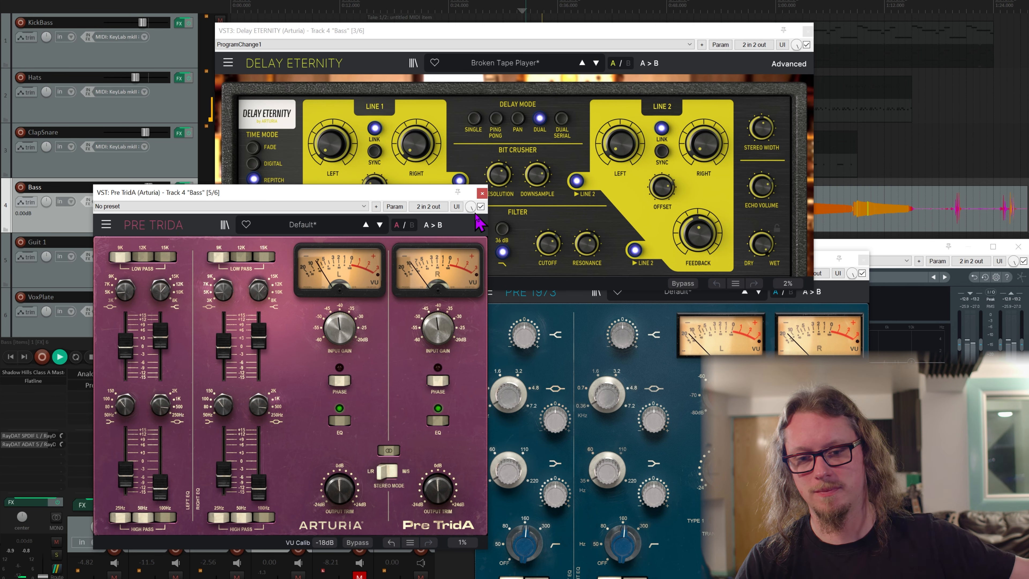
pyautogui.moveTo(354, 335)
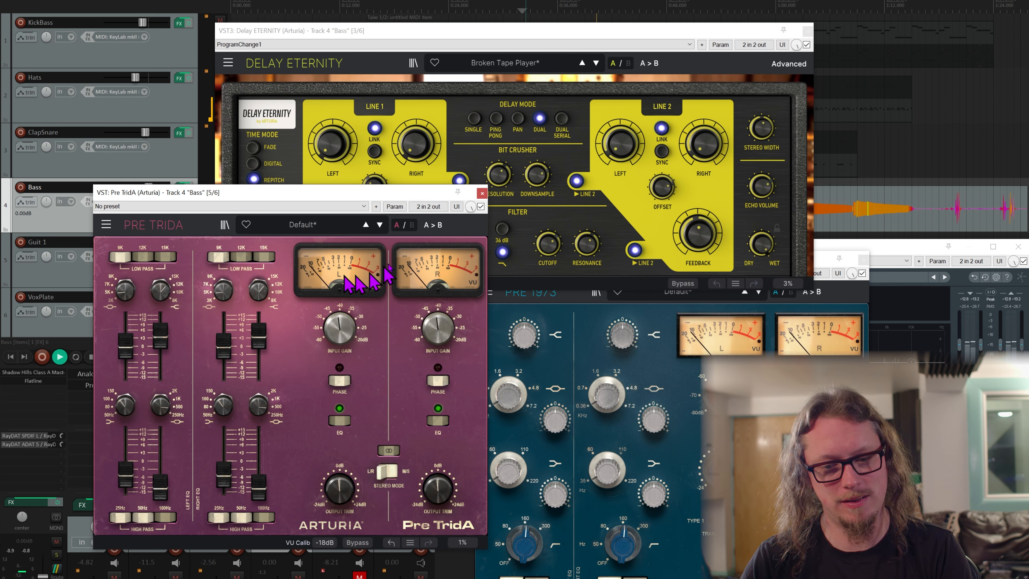
pyautogui.press('space')
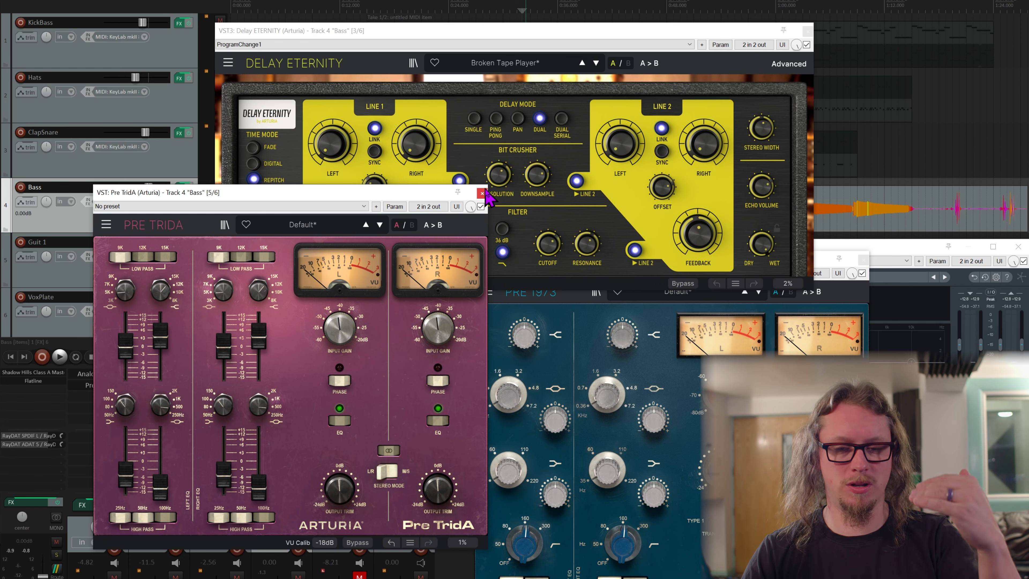
pyautogui.click(482, 193)
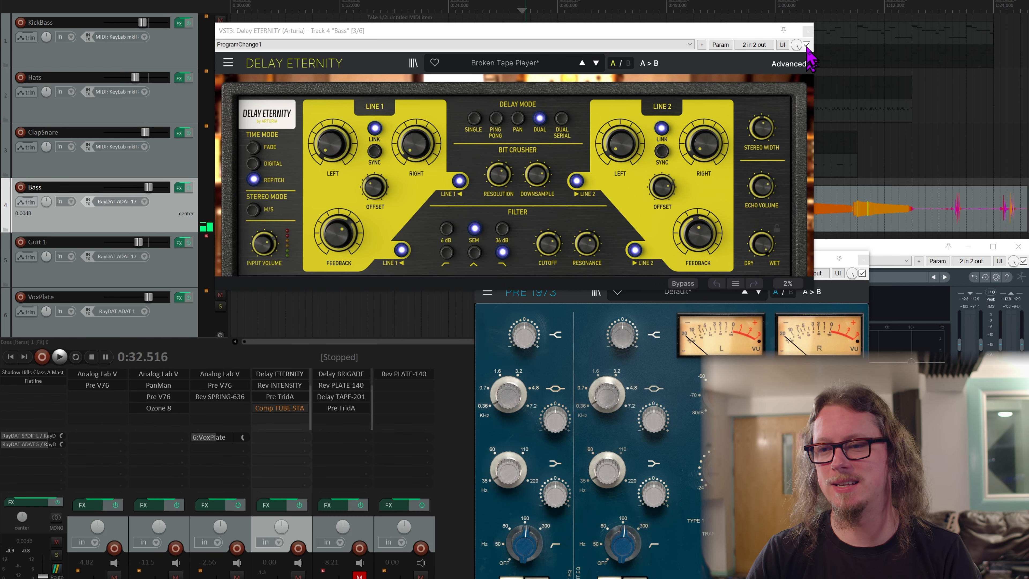
pyautogui.click(807, 30)
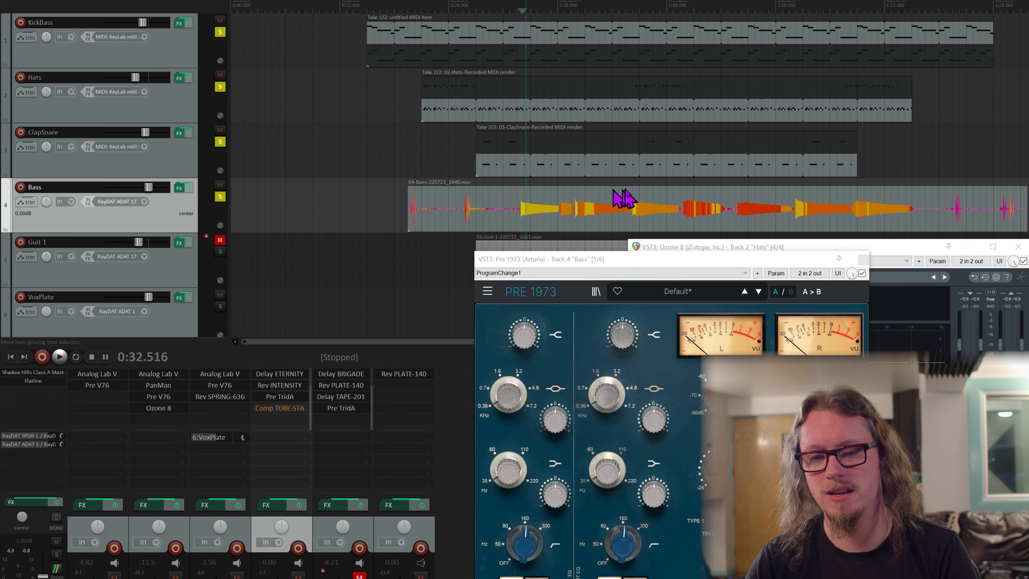
# Step: Play the KickBass, Hats, ClapSnare and Bass tracks together with Comp TUBE-STA still bypassed
pyautogui.press('space')
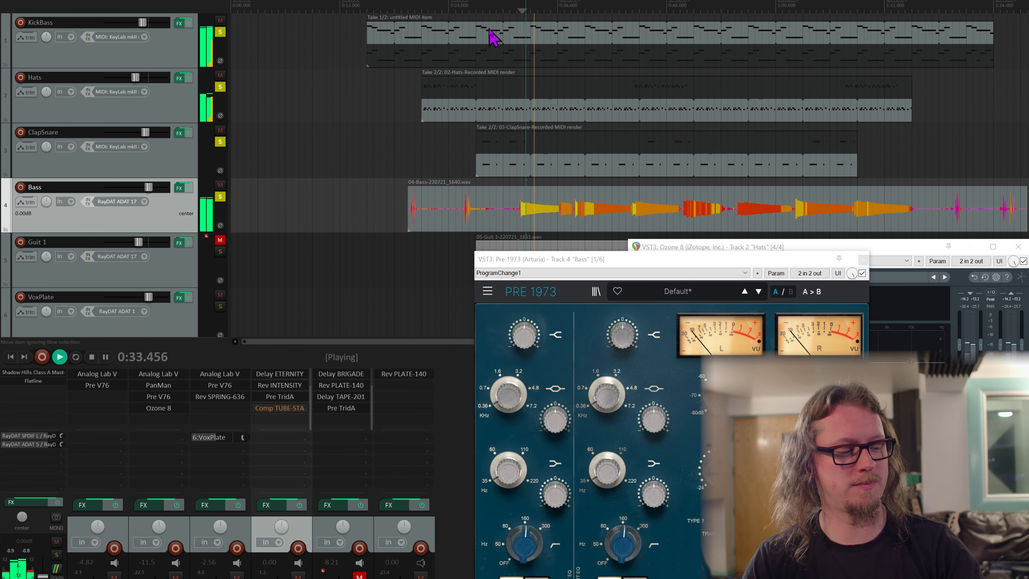
pyautogui.moveTo(591, 259); pyautogui.dragTo(571, 262)
pyautogui.press('space')
# Step: Open Comp TUBE-STA on the Bass track, take it out of bypass and play the mix through it
pyautogui.click(279, 409)
pyautogui.moveTo(279, 271); pyautogui.dragTo(272, 91)
pyautogui.keyDown('shift'); pyautogui.click(261, 406); pyautogui.keyUp('shift')
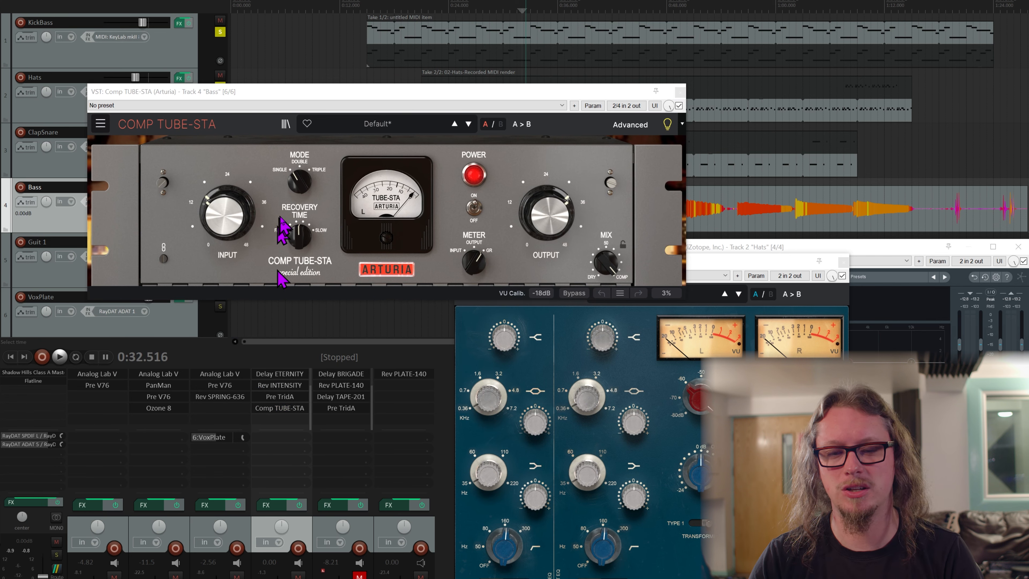
pyautogui.press('space')
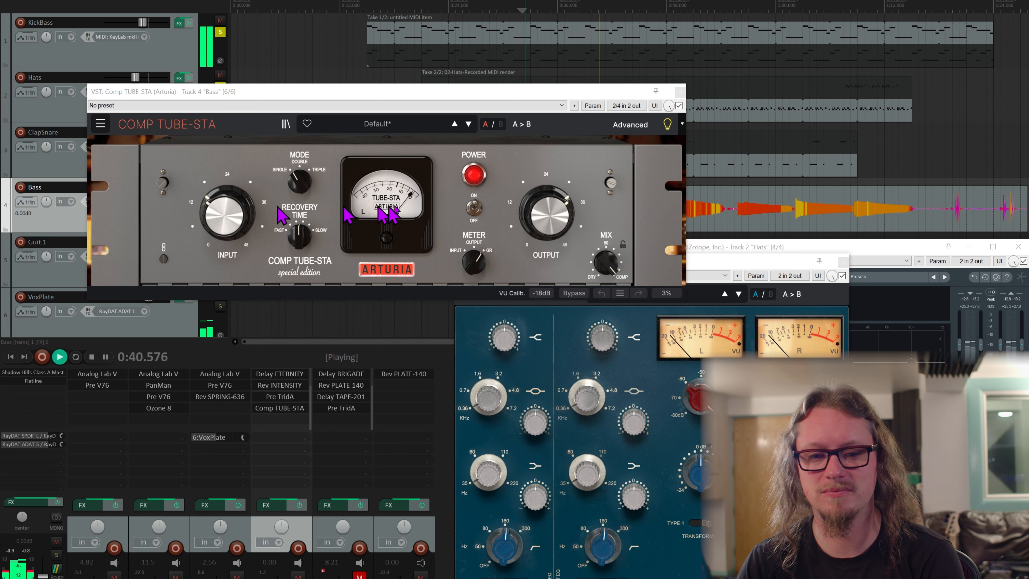
# Step: Close Comp TUBE-STA, check Rev INTENSITY on the Bass track during playback, and close it and stop playback
pyautogui.click(679, 92)
pyautogui.scroll(2, 279, 410)
pyautogui.click(279, 408)
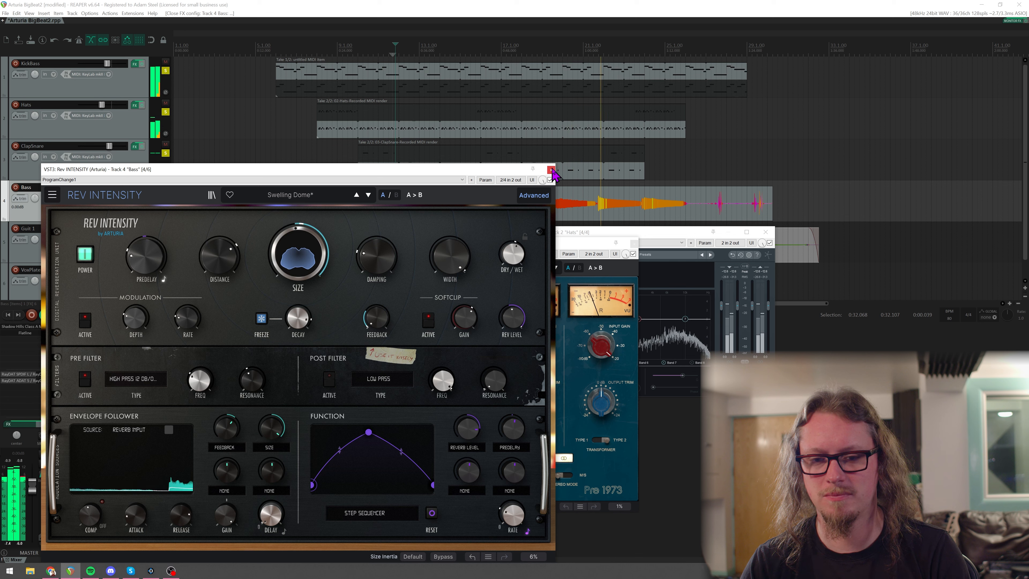
pyautogui.click(551, 169)
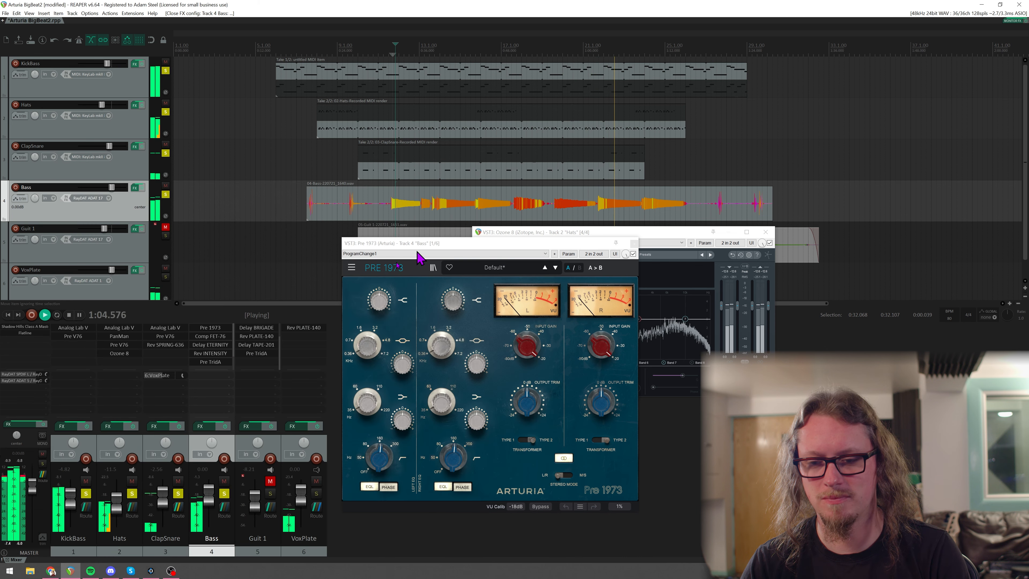
pyautogui.press('space')
# Step: Unmute Guit 1 and solo it exclusively, and close the leftover Pre 1973 and Ozone 8 windows
pyautogui.click(270, 493)
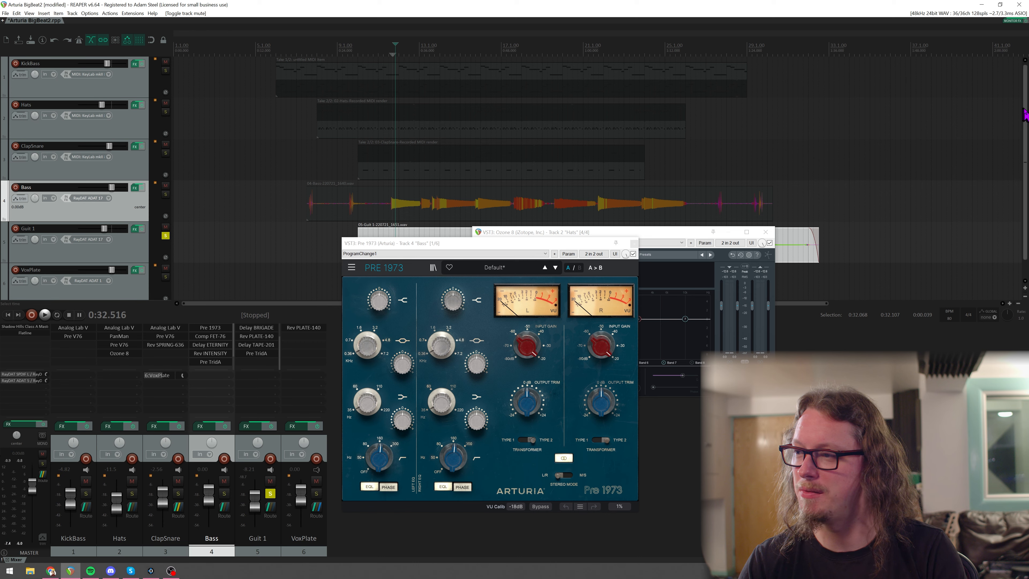
pyautogui.moveTo(1024, 110); pyautogui.dragTo(1025, 132)
pyautogui.click(634, 244)
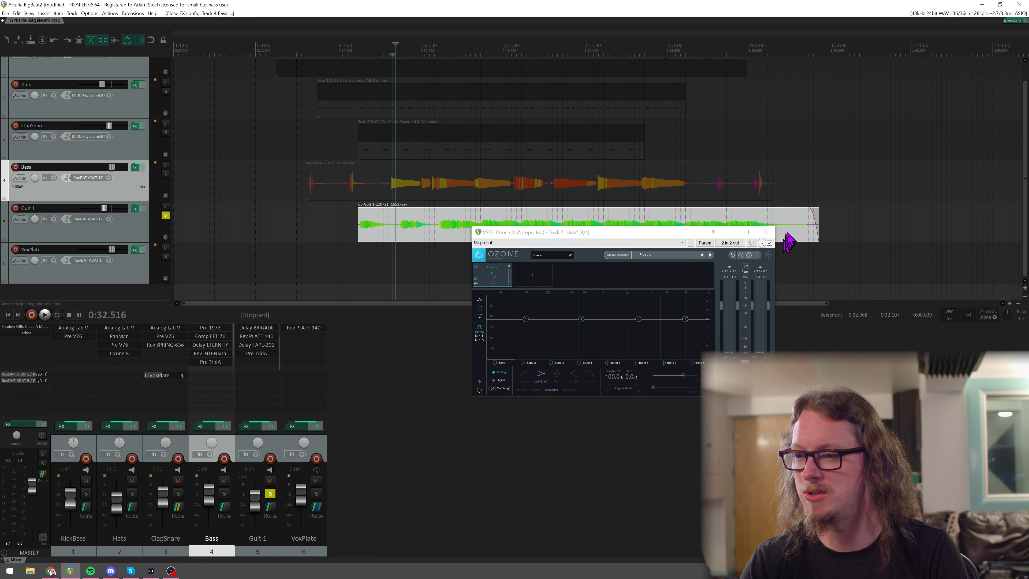
pyautogui.click(766, 231)
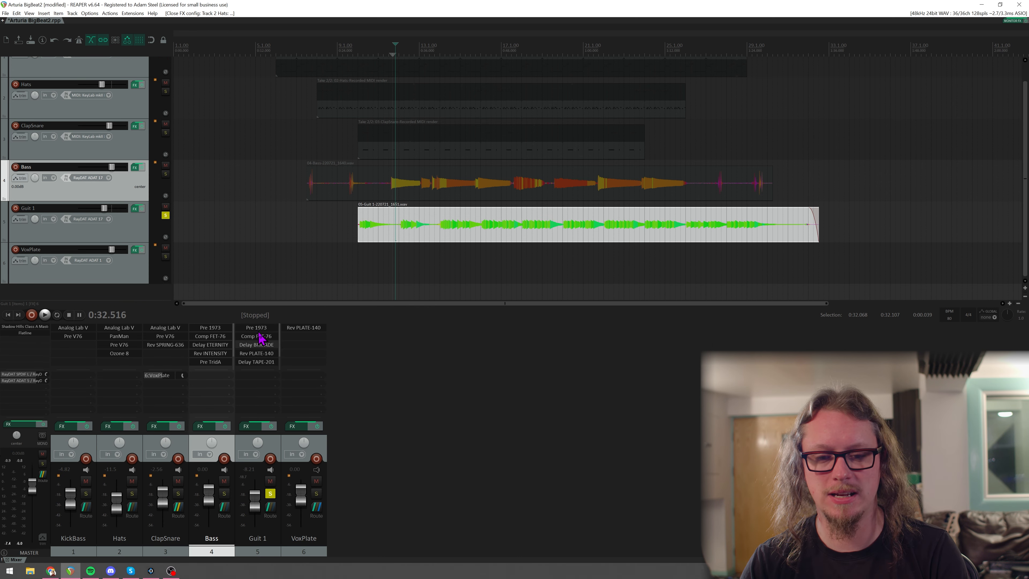
# Step: Inspect the Pre 1973 preamp and Comp FET-76 compressor settings on Guit 1 and close both plugins
pyautogui.click(257, 328)
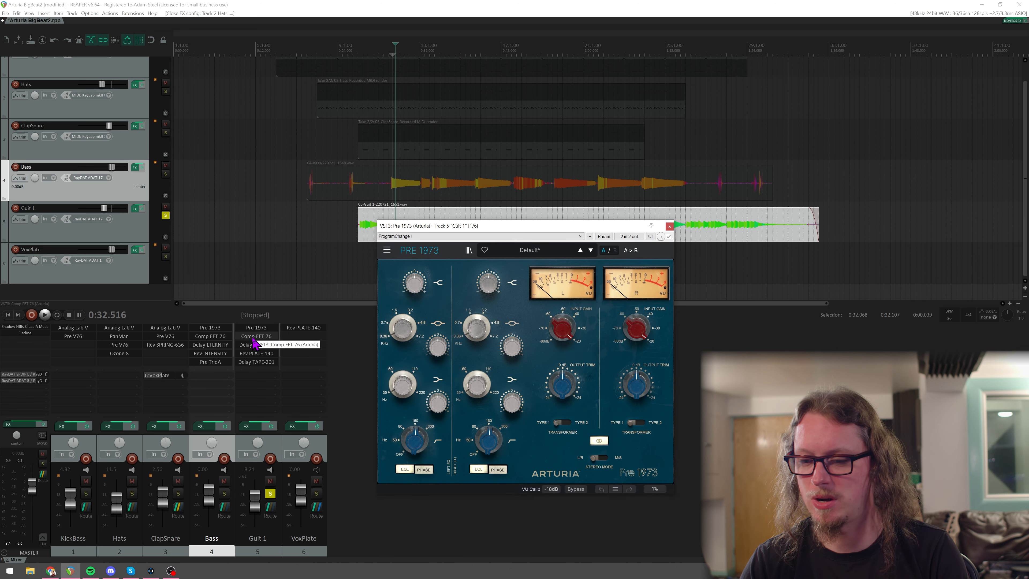
pyautogui.click(253, 337)
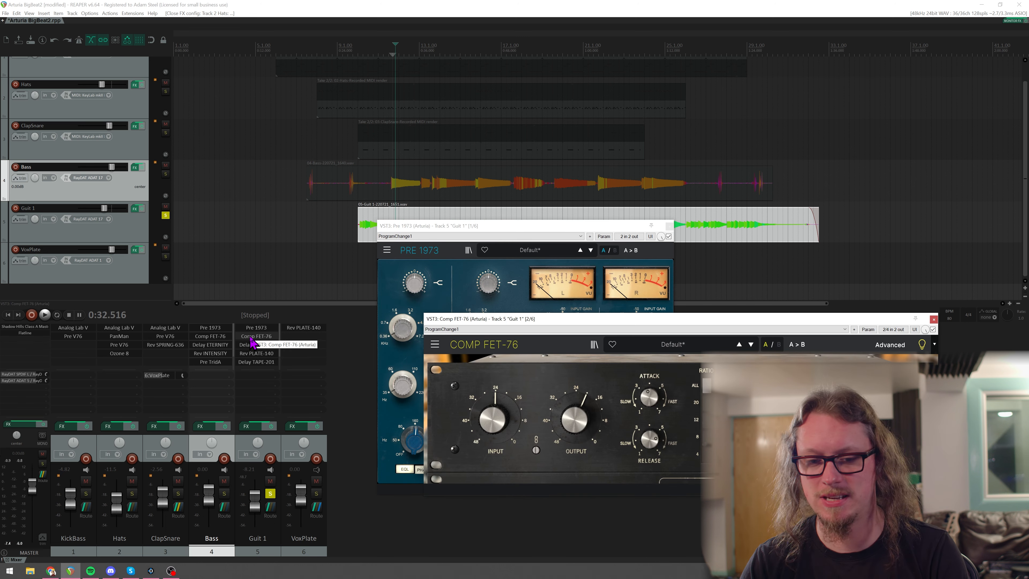
pyautogui.click(253, 336)
pyautogui.click(256, 327)
# Step: Open Delay BRIGADE on Guit 1 and listen to the soloed guitar through the effects chain
pyautogui.click(256, 344)
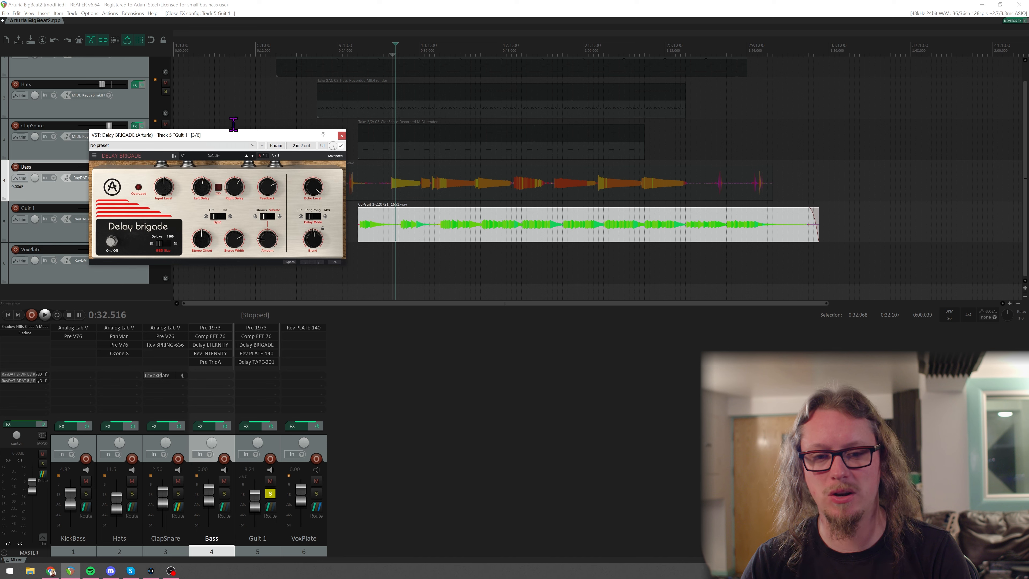
pyautogui.moveTo(227, 135); pyautogui.dragTo(245, 149)
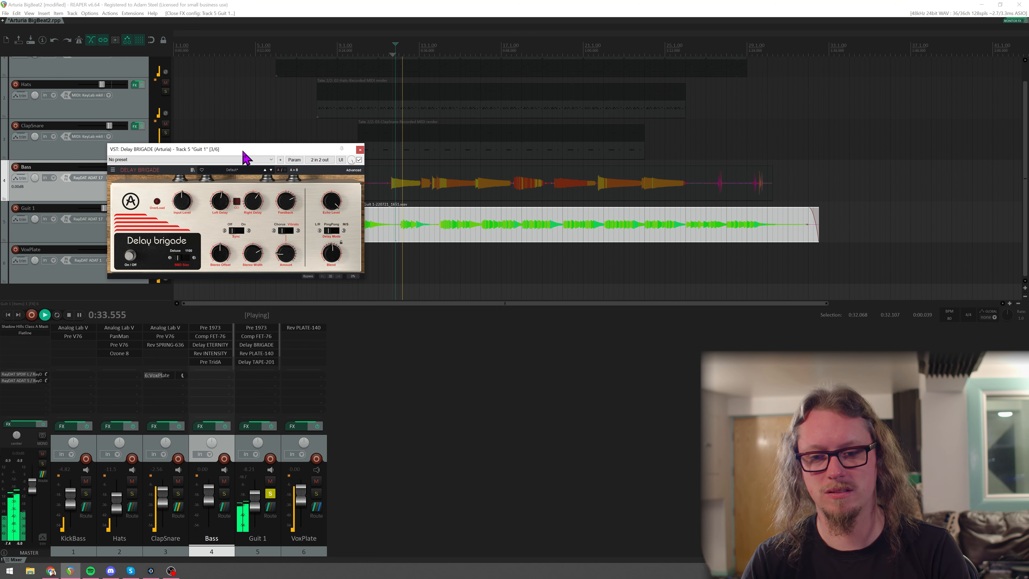
pyautogui.scroll(-1, 267, 357)
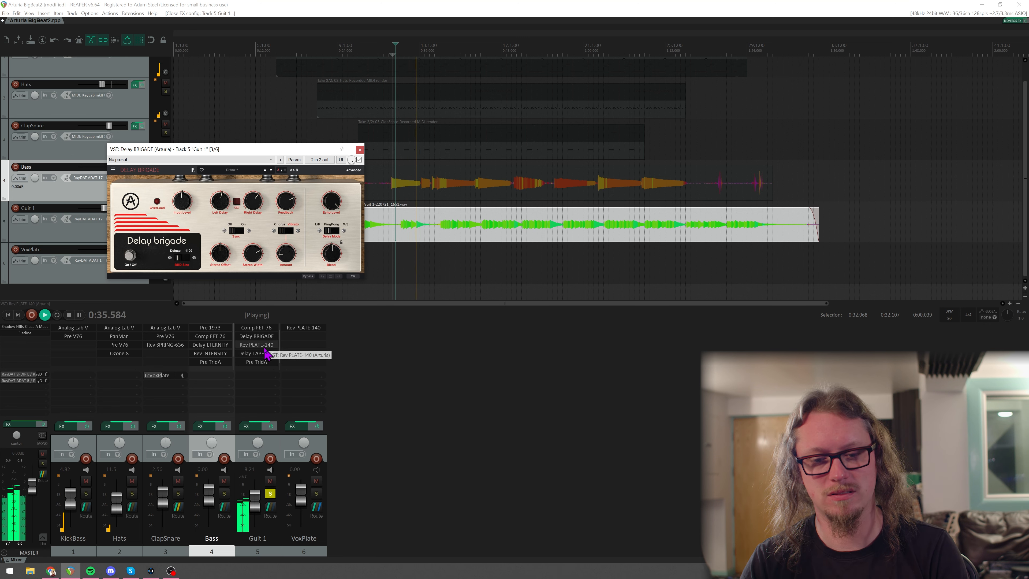
pyautogui.press('space')
# Step: Inspect Rev PLATE-140 and Delay TAPE-201 on Guit 1 one after the other, playing the guitar with the tape delay open
pyautogui.click(262, 347)
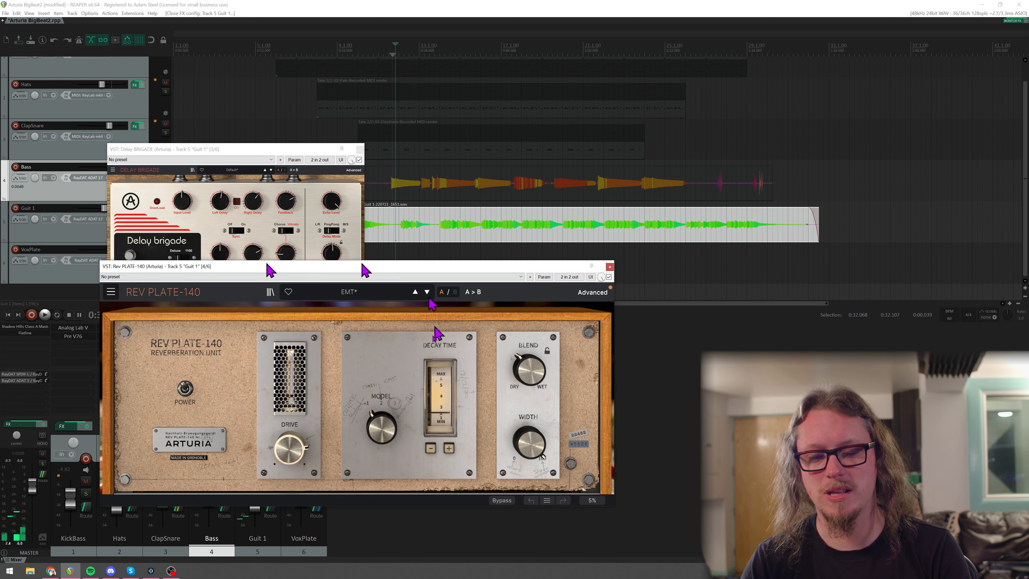
pyautogui.click(609, 267)
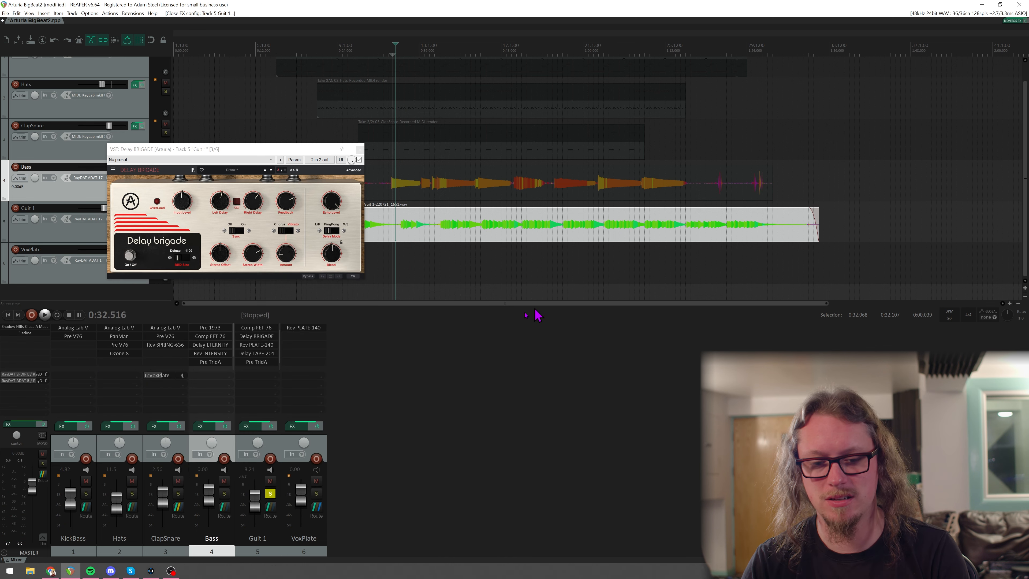
pyautogui.click(258, 353)
pyautogui.moveTo(264, 104); pyautogui.dragTo(265, 202)
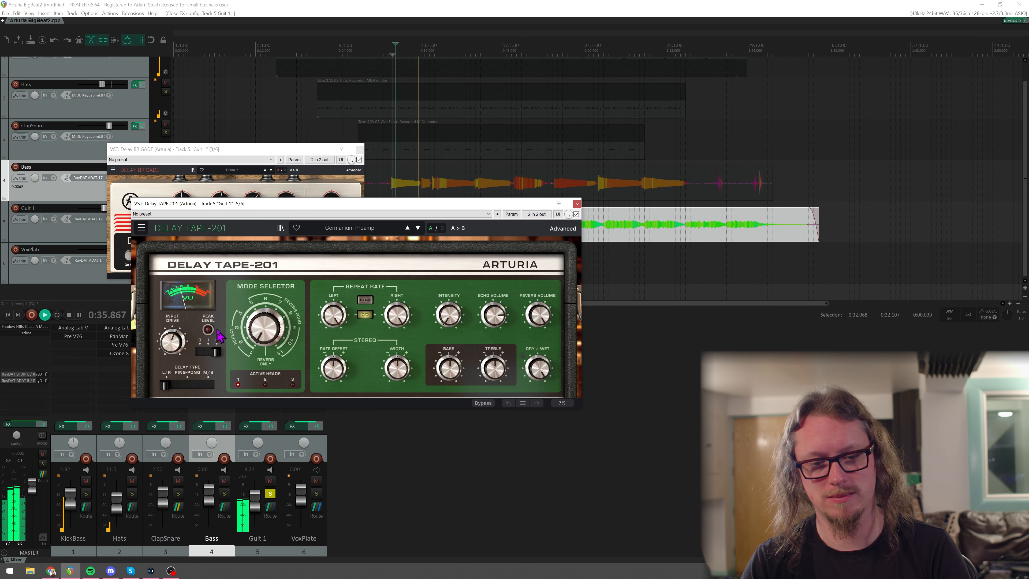
pyautogui.click(577, 204)
pyautogui.press('space')
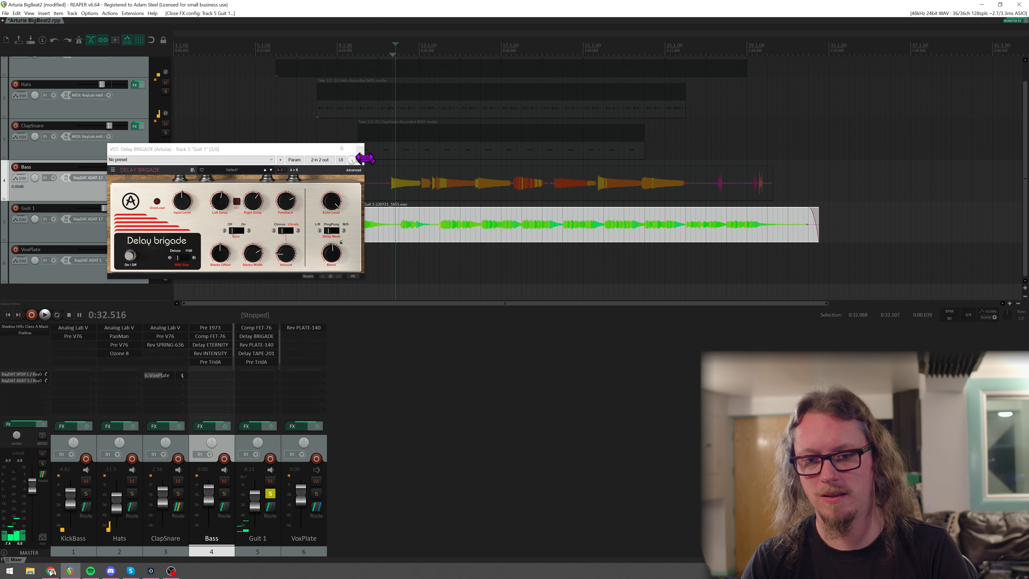
# Step: Close Delay BRIGADE and open the Pre TridA preamp at the end of Guit 1's effects chain
pyautogui.click(360, 149)
pyautogui.click(251, 353)
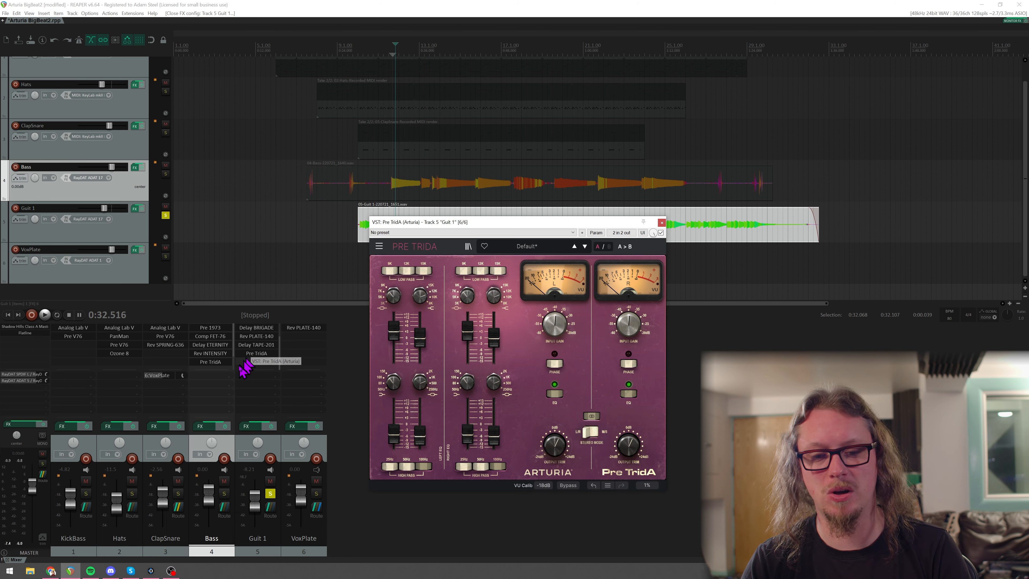
pyautogui.moveTo(502, 222); pyautogui.dragTo(480, 177)
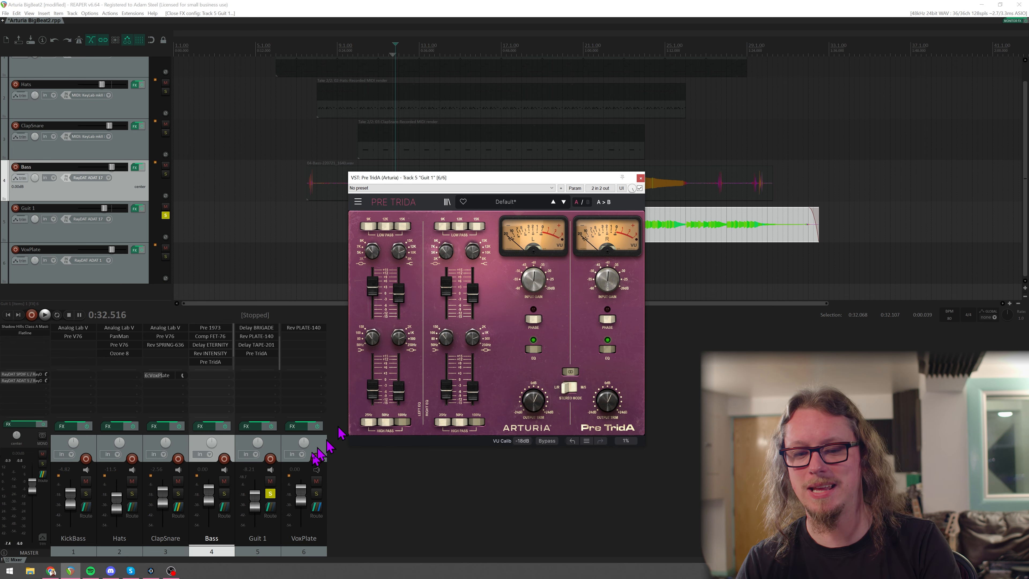
# Step: Unsolo Guit 1, play the full mix while watching Pre TridA's meters, and close the preamp and stop playback
pyautogui.click(271, 493)
pyautogui.press('space')
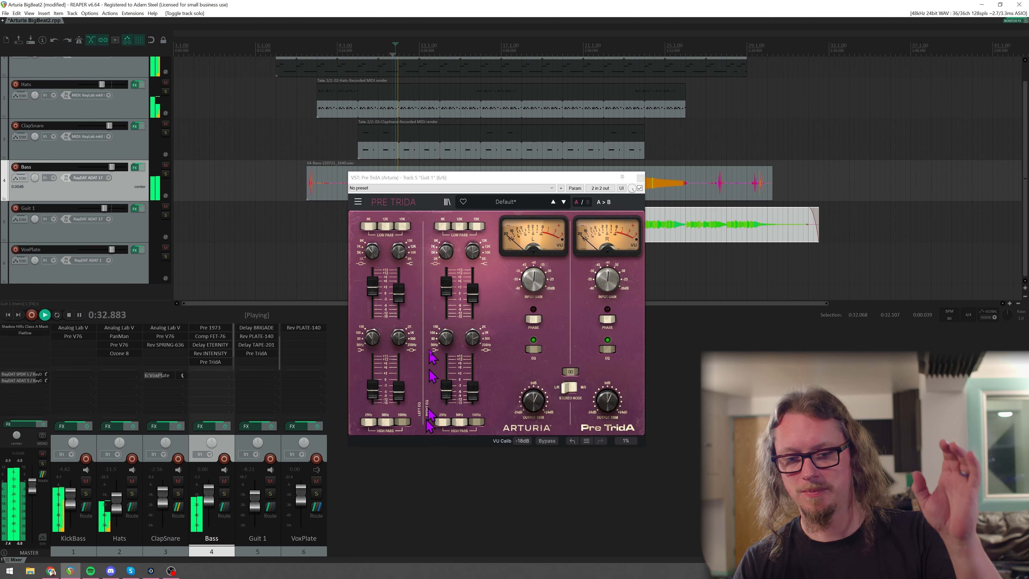
pyautogui.moveTo(425, 185); pyautogui.dragTo(251, 222)
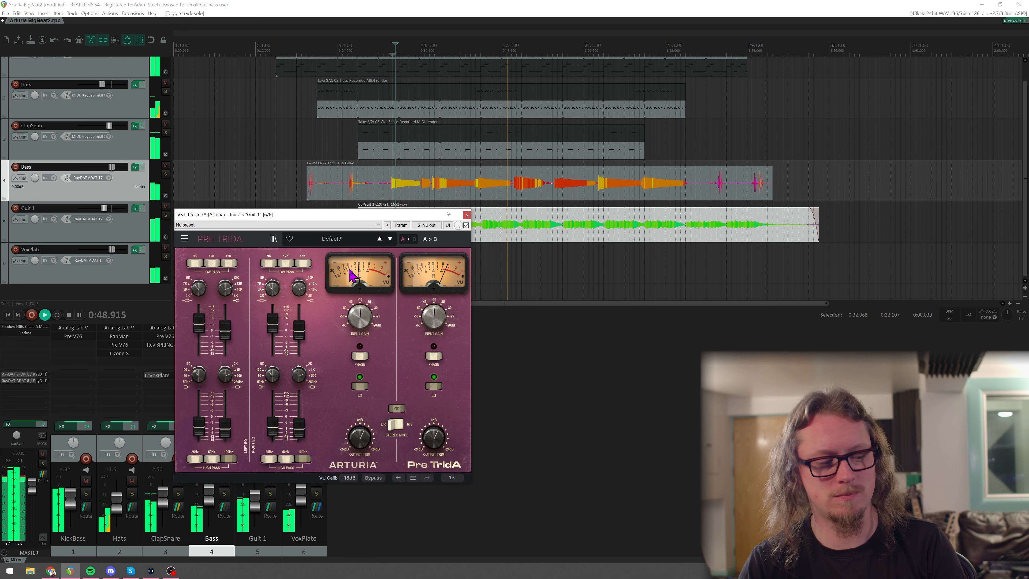
pyautogui.click(467, 215)
pyautogui.press('space')
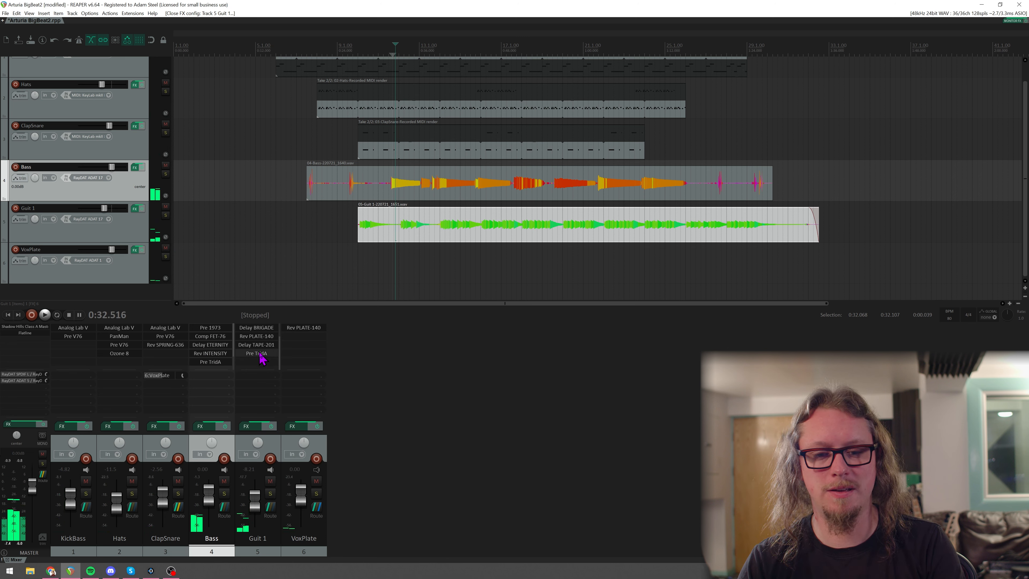
# Step: Bypass the processing plugins on the Guit 1, Bass, ClapSnare, Hats and KickBass tracks and play the mix without them
pyautogui.keyDown('shift'); pyautogui.click(255, 337); pyautogui.keyUp('shift')
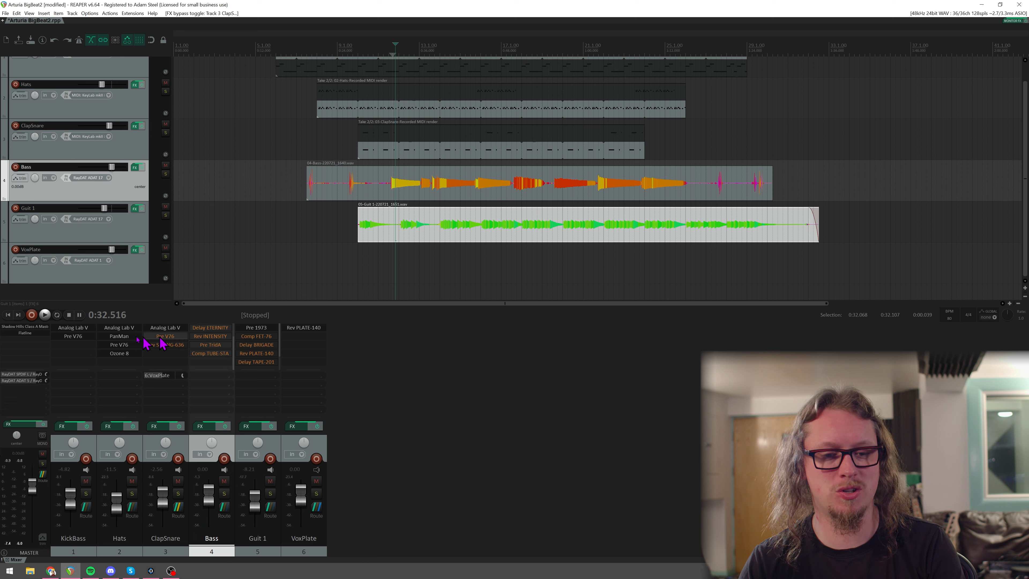
pyautogui.keyDown('shift'); pyautogui.click(74, 336); pyautogui.keyUp('shift')
pyautogui.press('space')
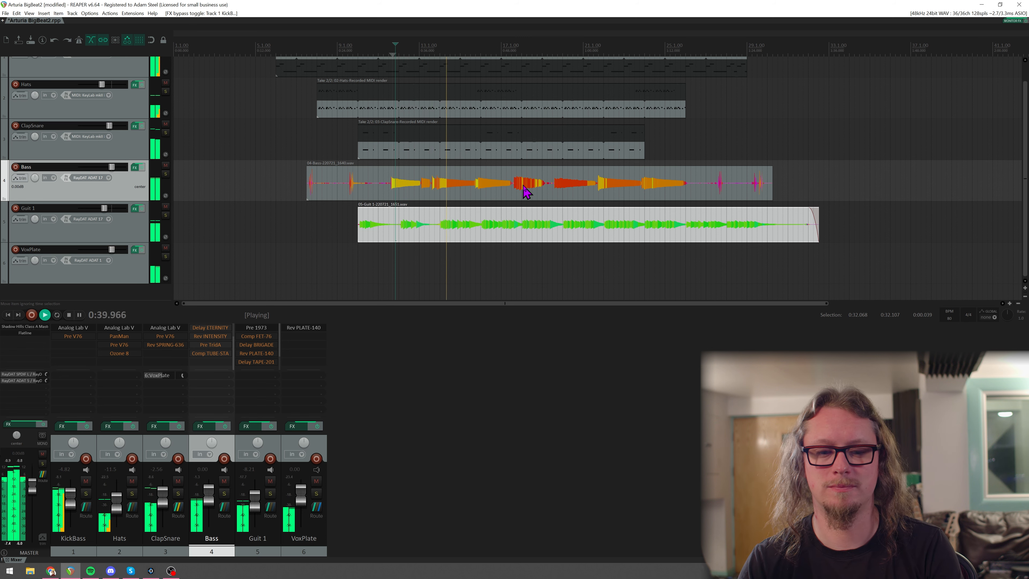
# Step: Undo all the plugin bypasses across the tracks and play the mix with the effects active for comparison
pyautogui.hotkey('ctrl', 'z')
pyautogui.hotkey('ctrl', 'z')
pyautogui.hotkey('ctrl', 'z')
pyautogui.hotkey('ctrl', 'z')
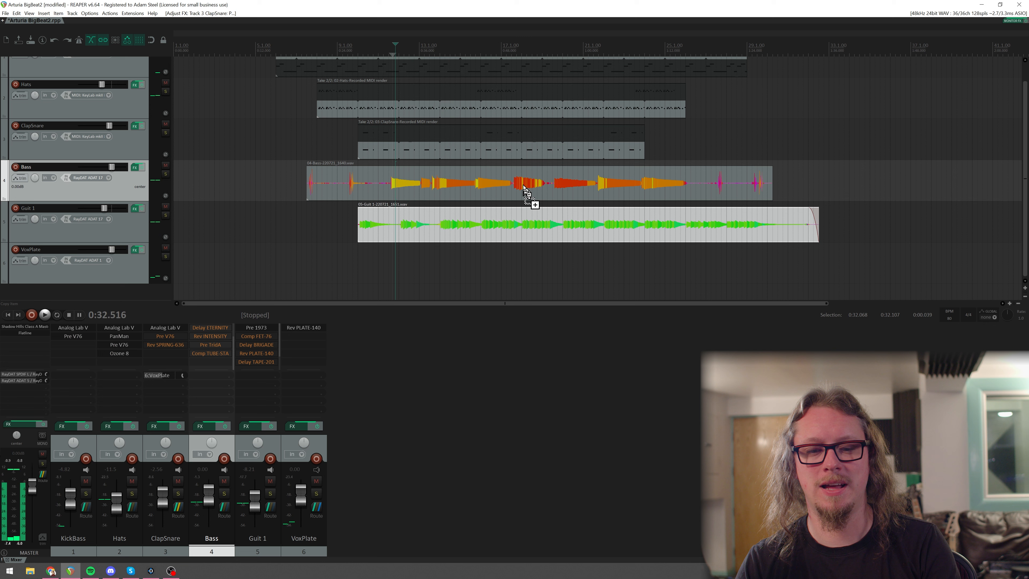
pyautogui.hotkey('ctrl', 'z')
pyautogui.press('space')
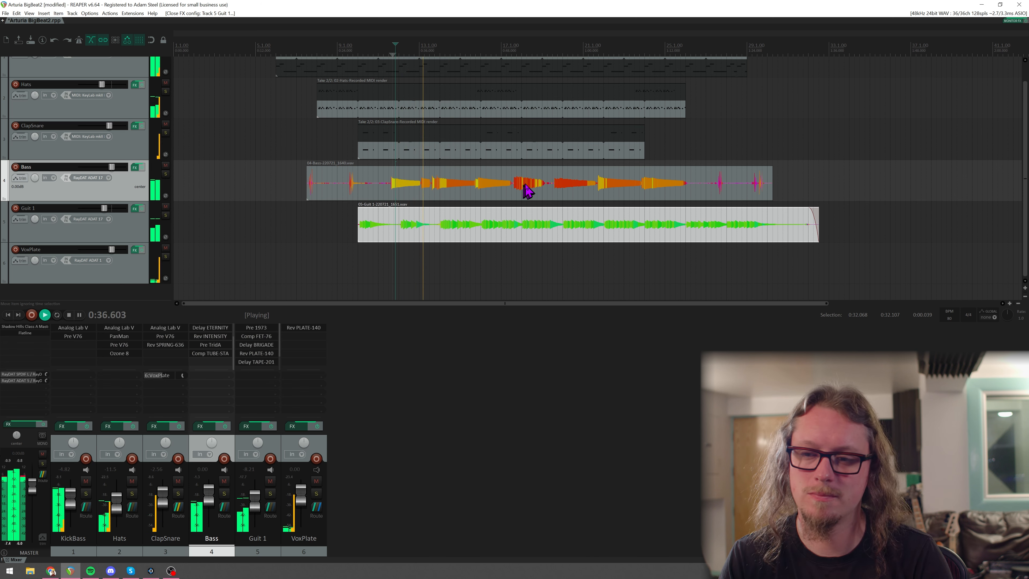
pyautogui.press('space')
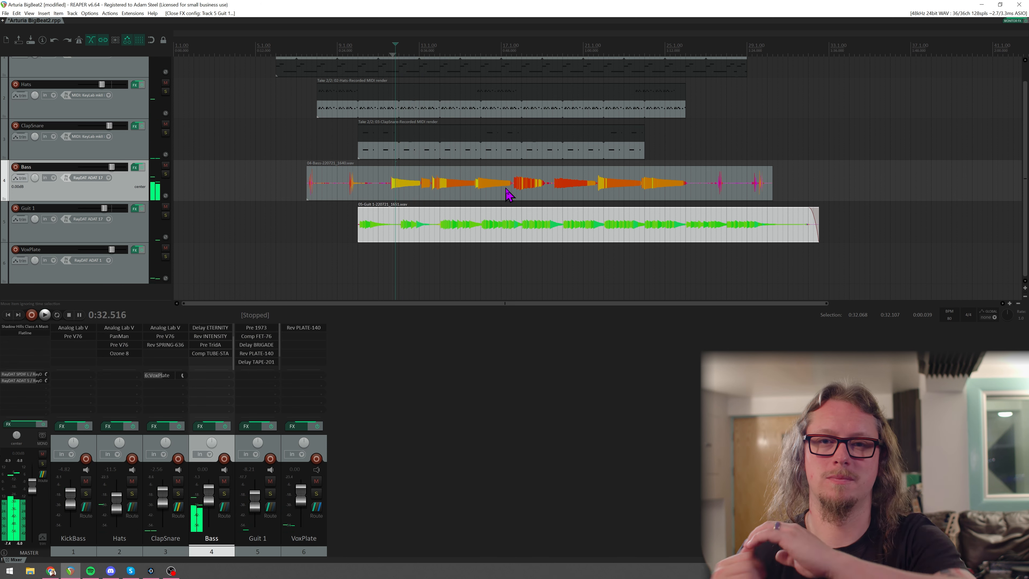